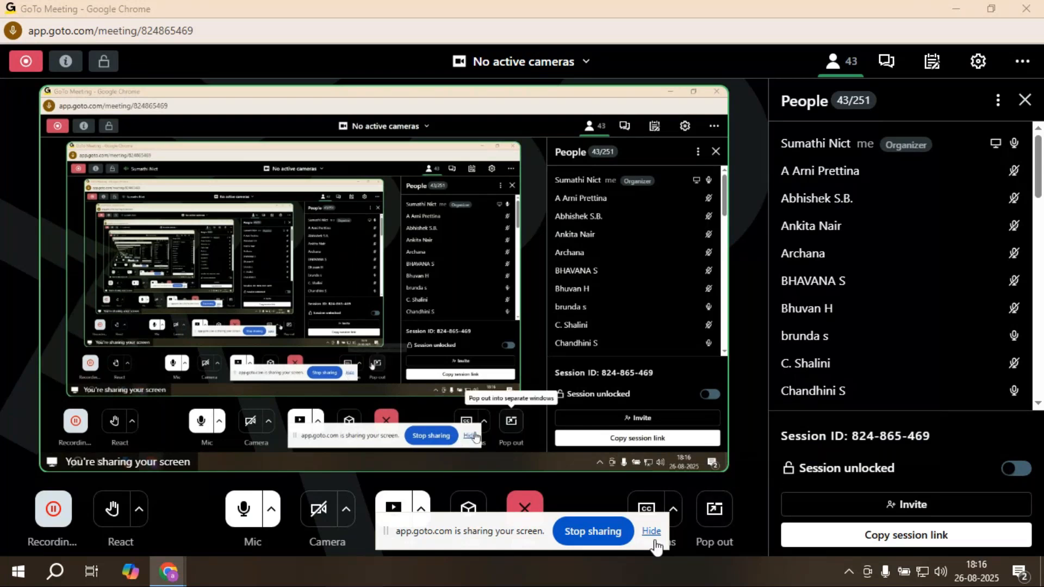
Hide the screen-sharing notice and send the chat message "any dounbts?" to everyone in the meeting
click(651, 532)
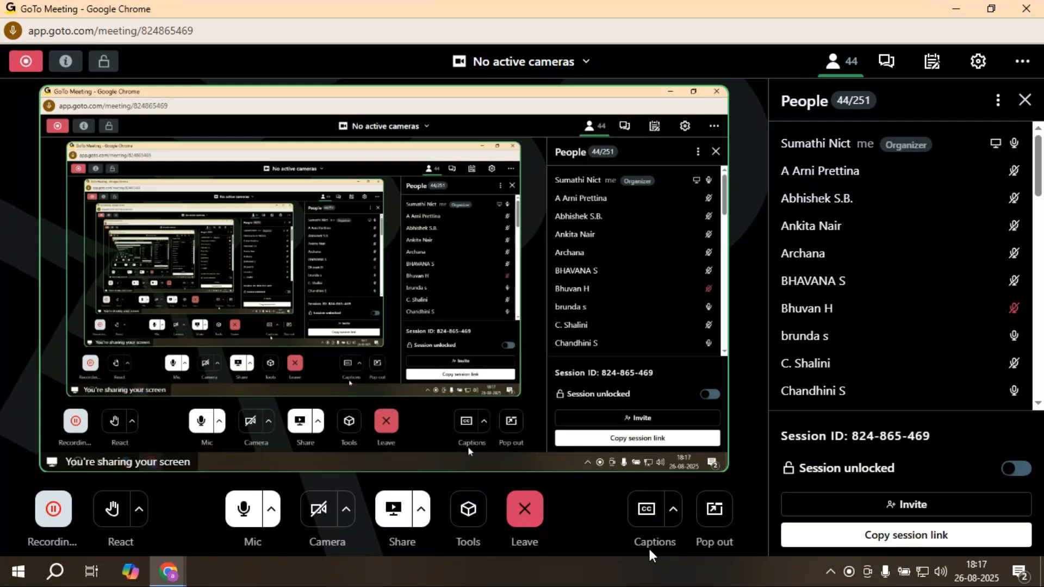
click(887, 61)
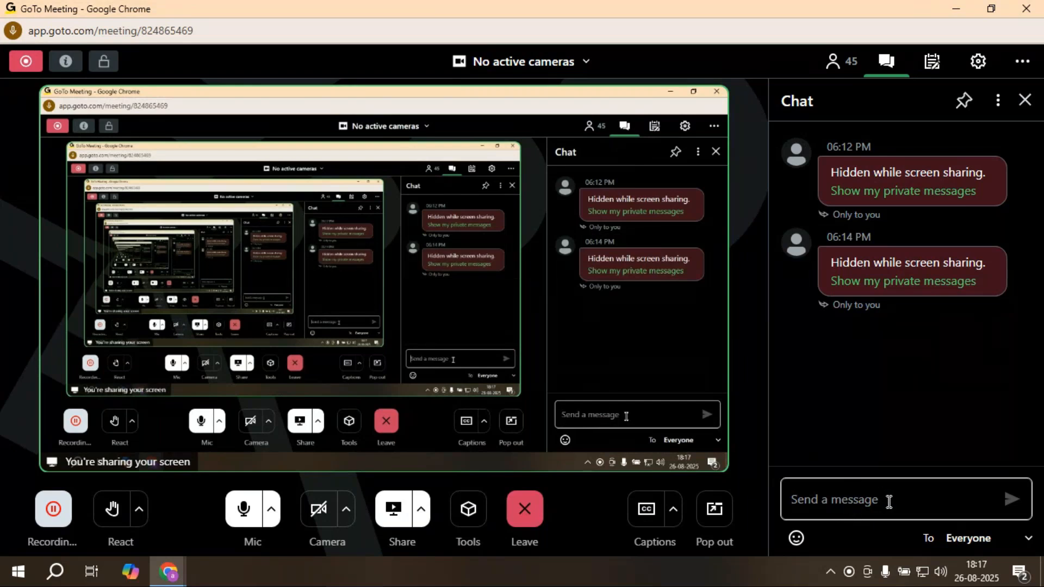
text(any )
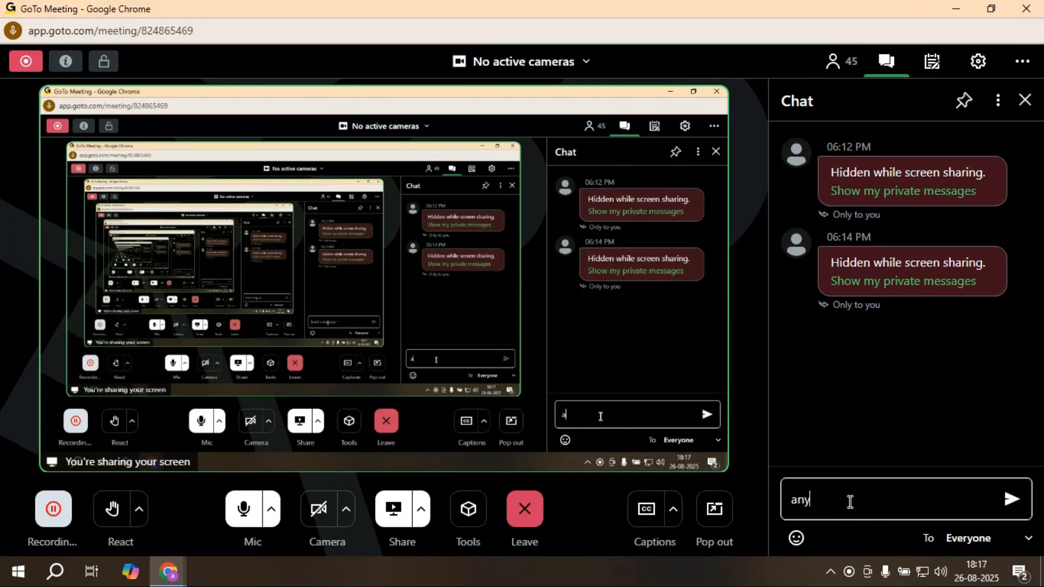
text(do)
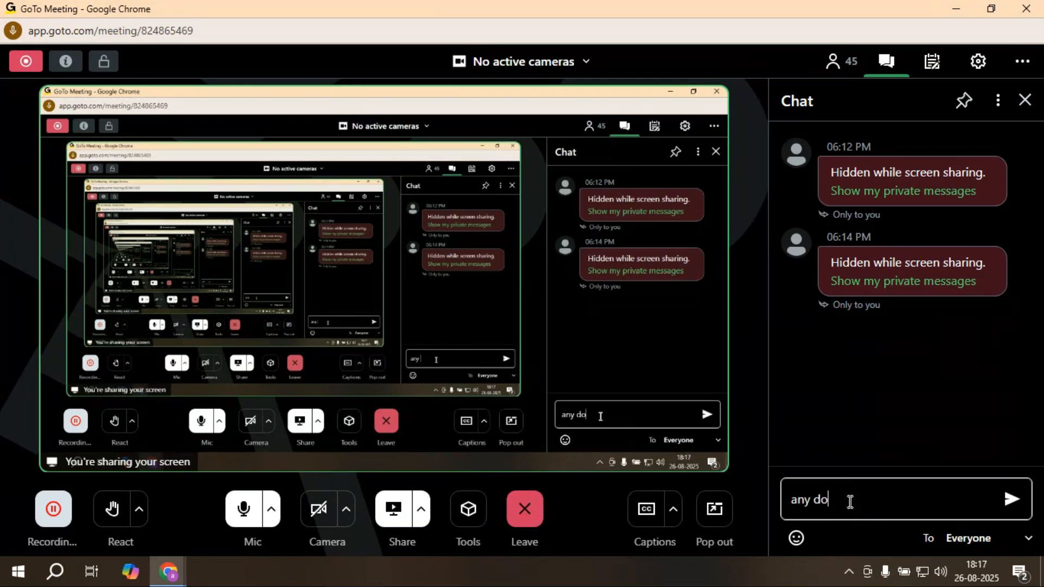
text(unbts>)
key(BackSpace)
text(?)
key(Return)
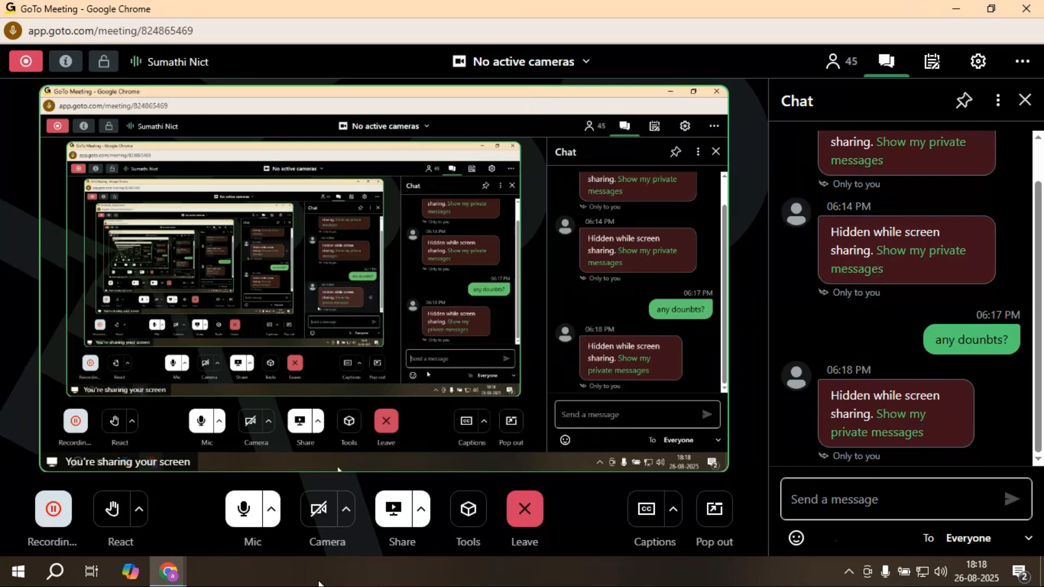
Mute the microphone and reveal the private chat messages hidden during screen sharing
click(243, 519)
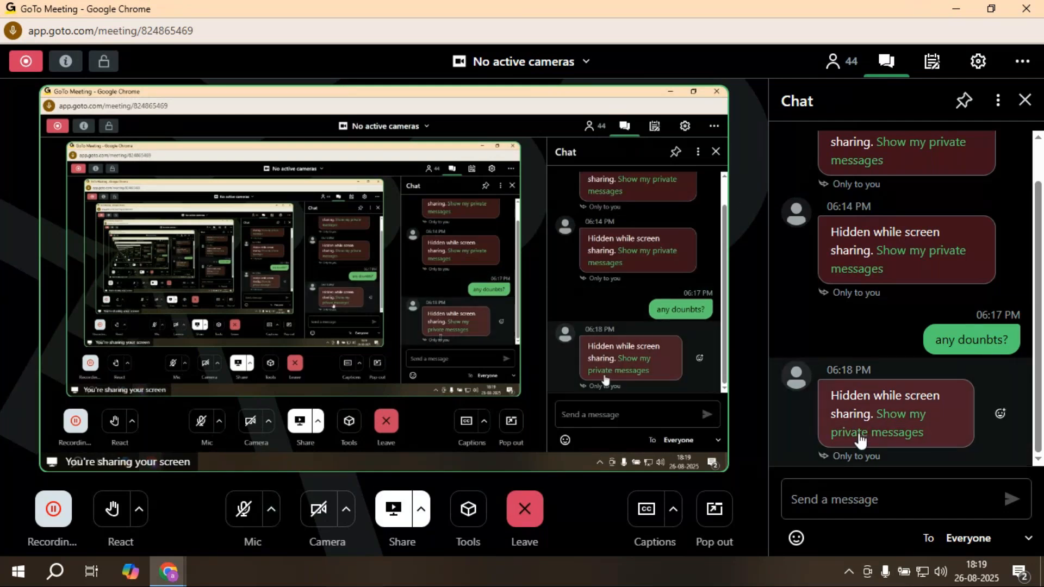
click(906, 420)
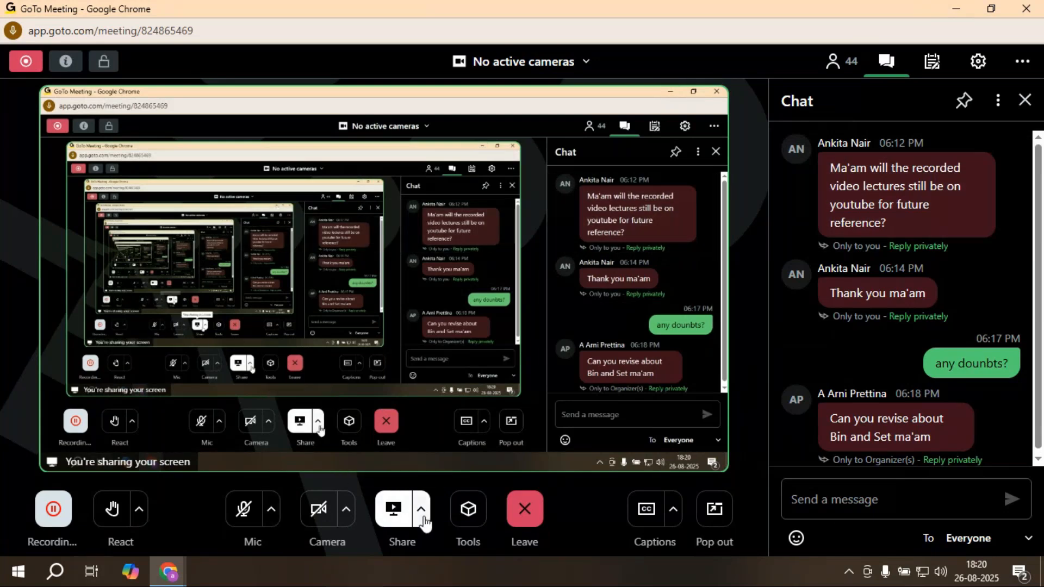
Minimize the meeting and browser windows and refresh the desktop
click(956, 9)
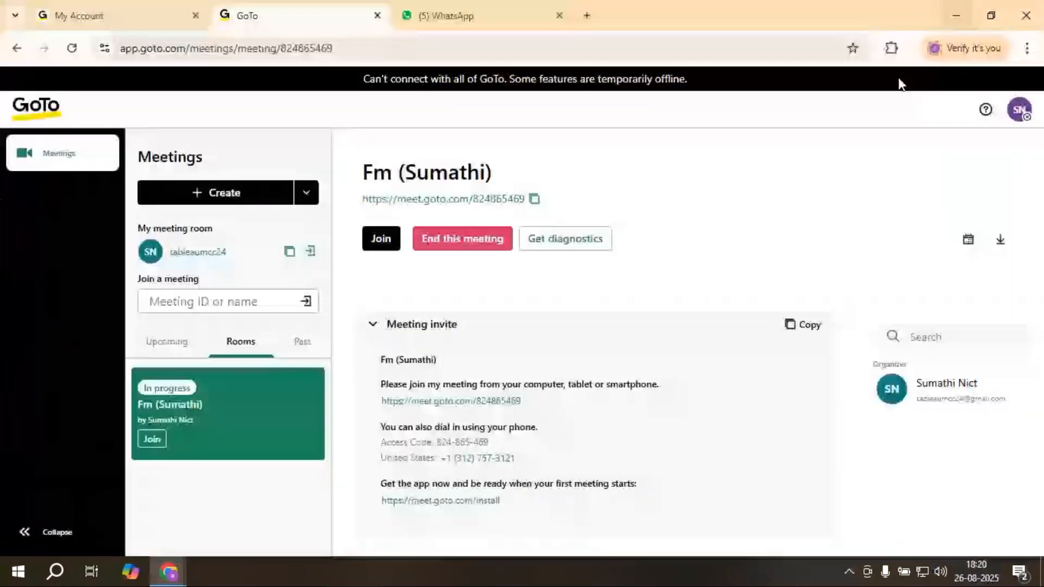
click(956, 15)
right_click(564, 316)
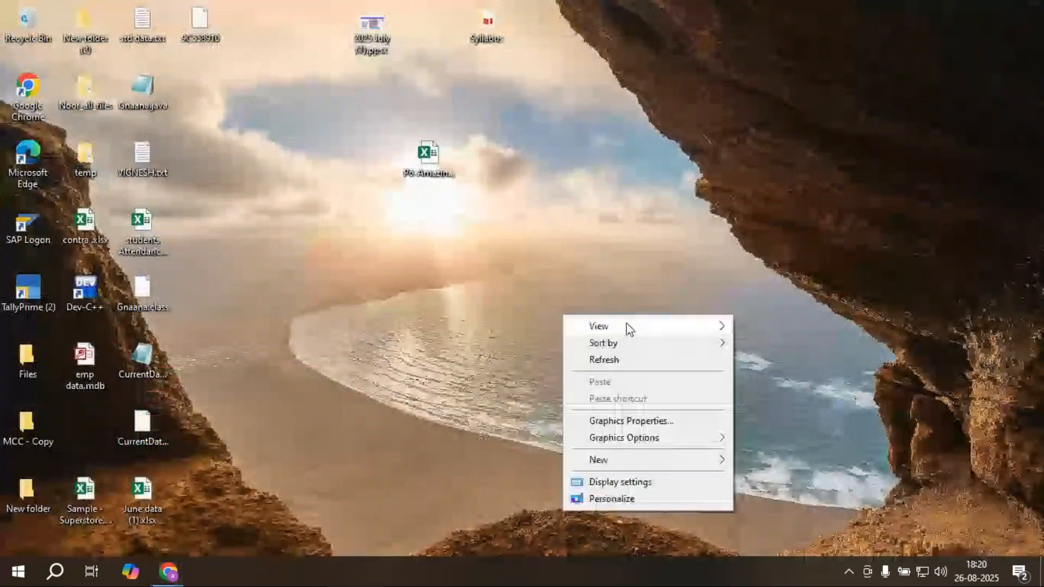
right_click(548, 346)
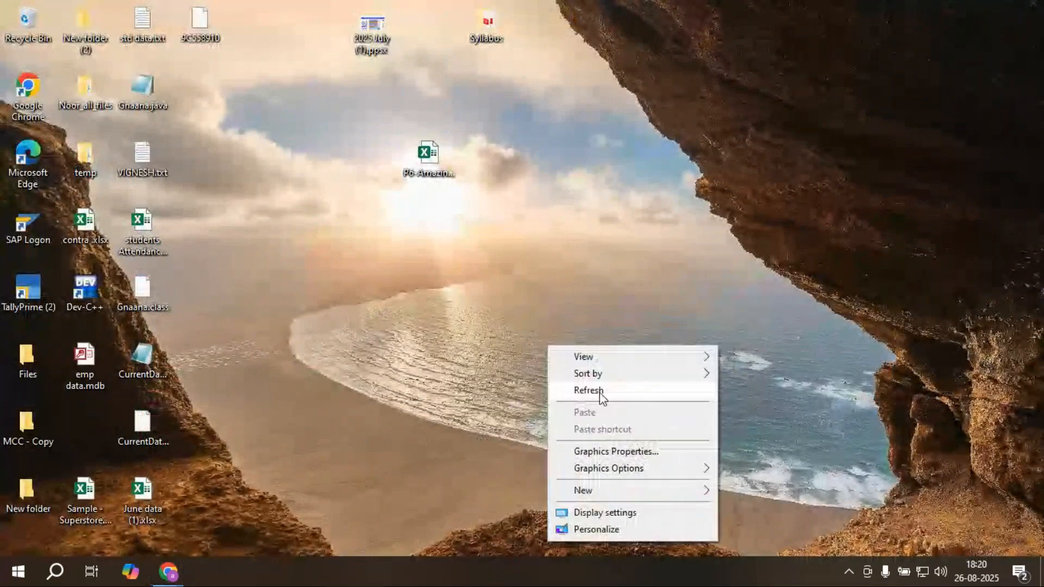
right_click(513, 168)
click(575, 219)
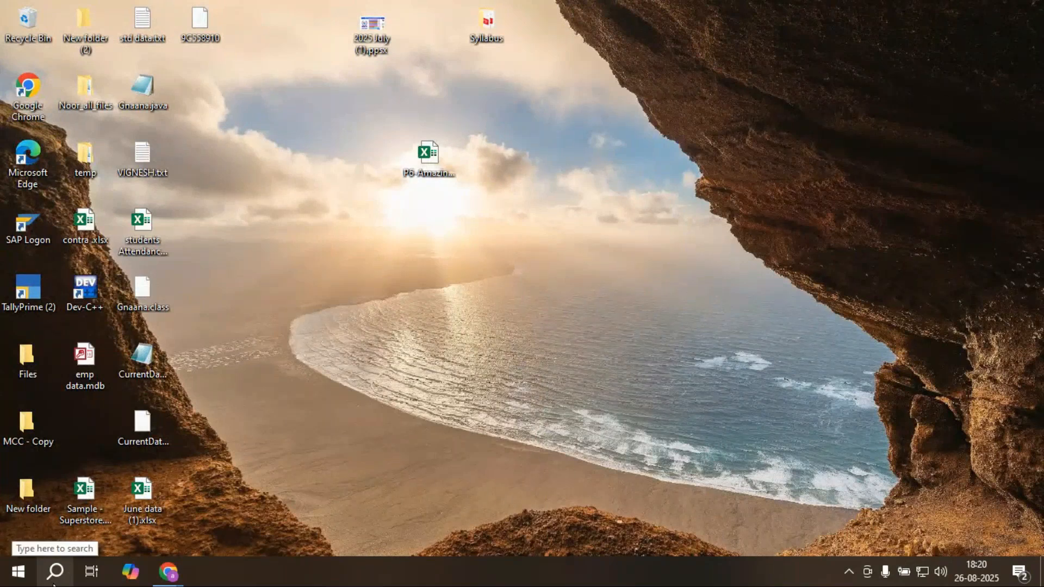
Search Windows for "ta" and launch Tableau 2019.3
click(52, 581)
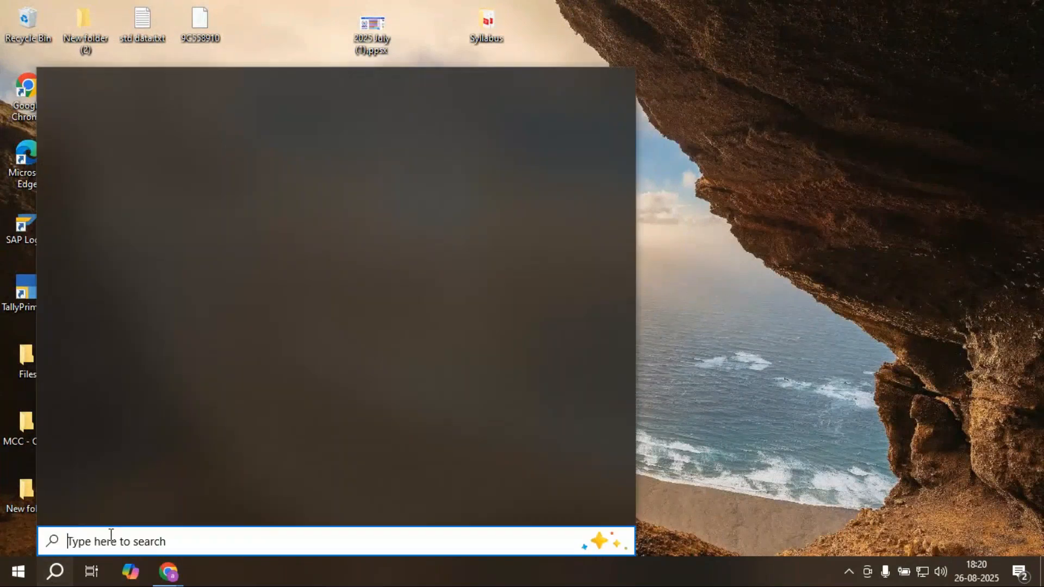
text(ta)
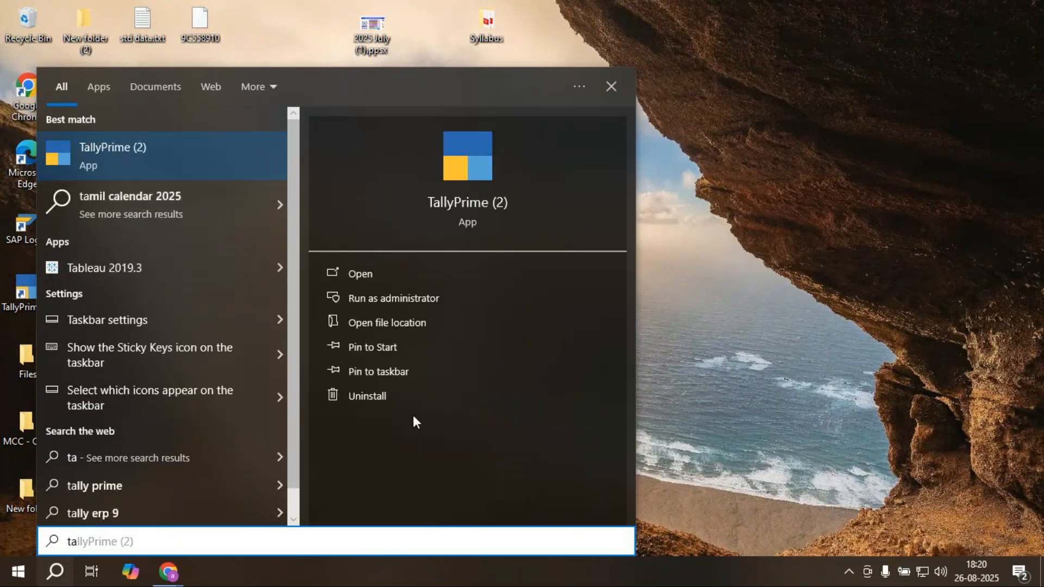
click(97, 274)
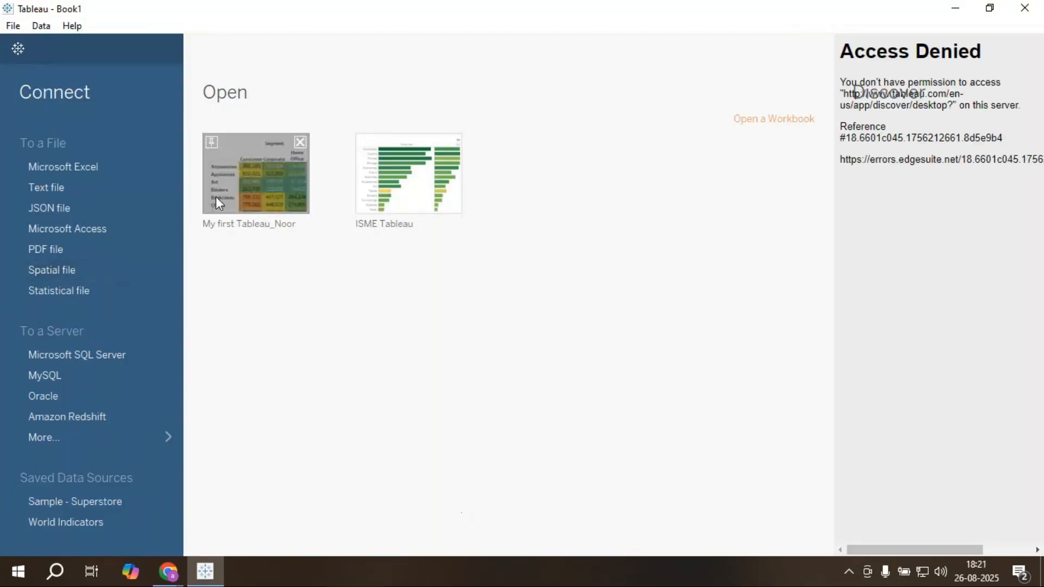
Open the recent "My first Tableau" workbook and cancel replacing its missing Amazon-Dataset.xlsx data file
click(266, 188)
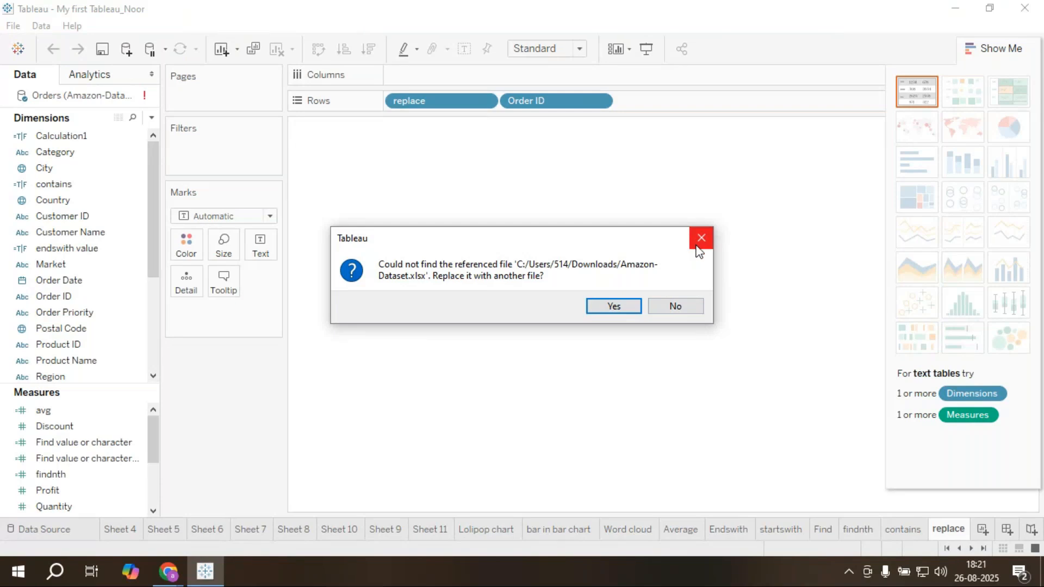
click(637, 306)
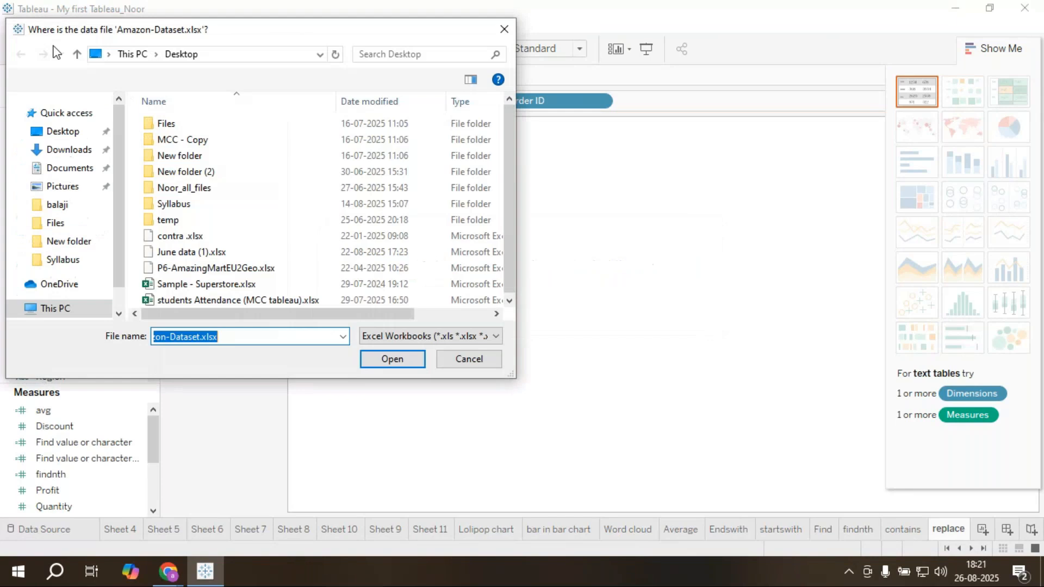
click(502, 31)
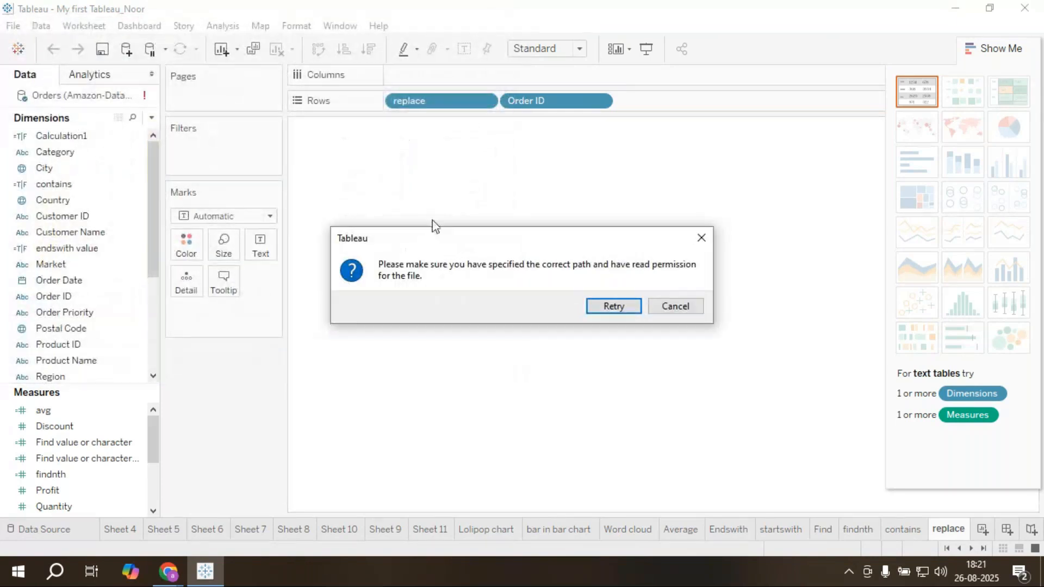
key(Escape)
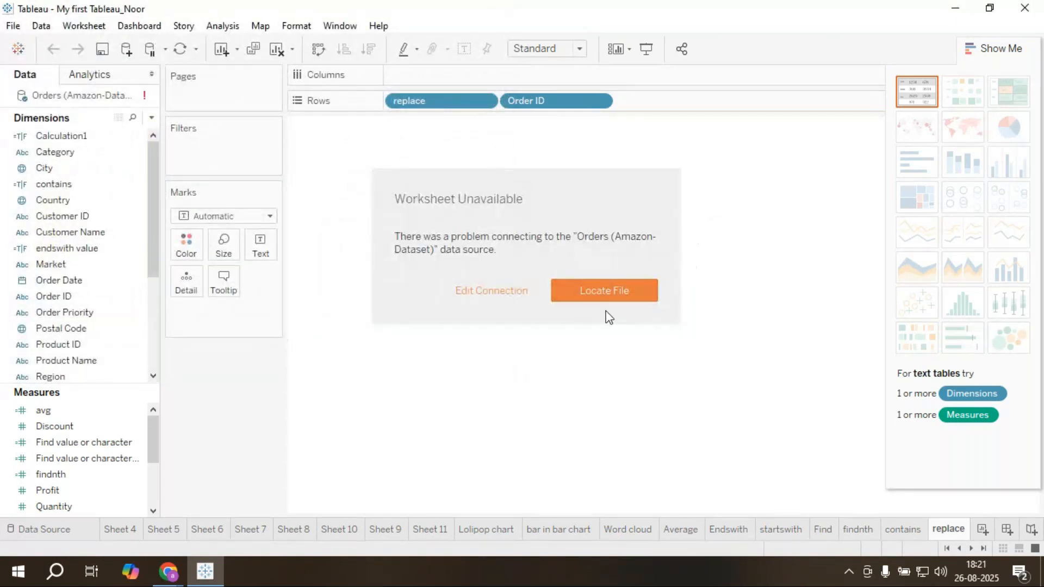
click(502, 295)
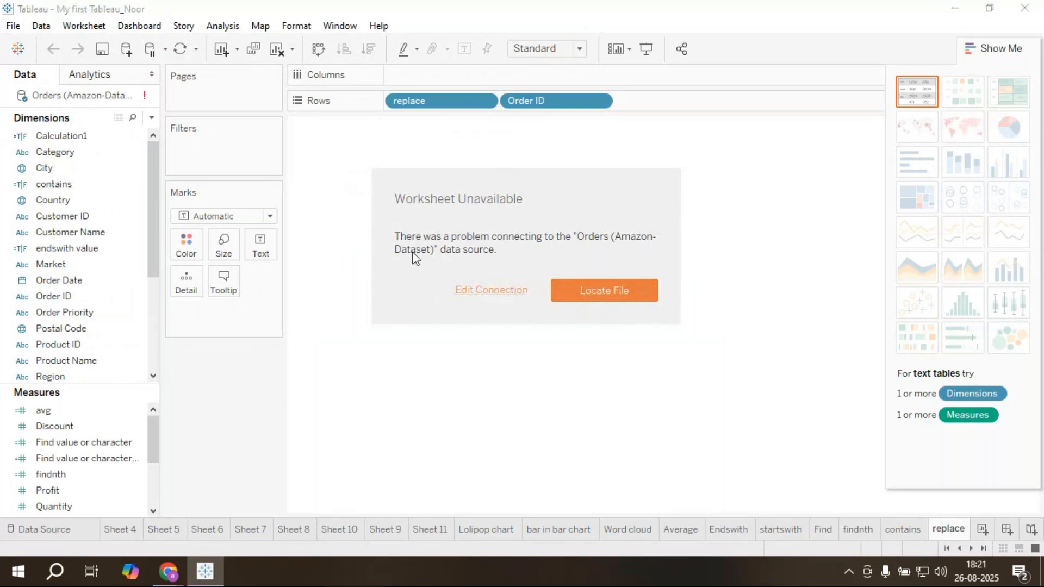
click(506, 26)
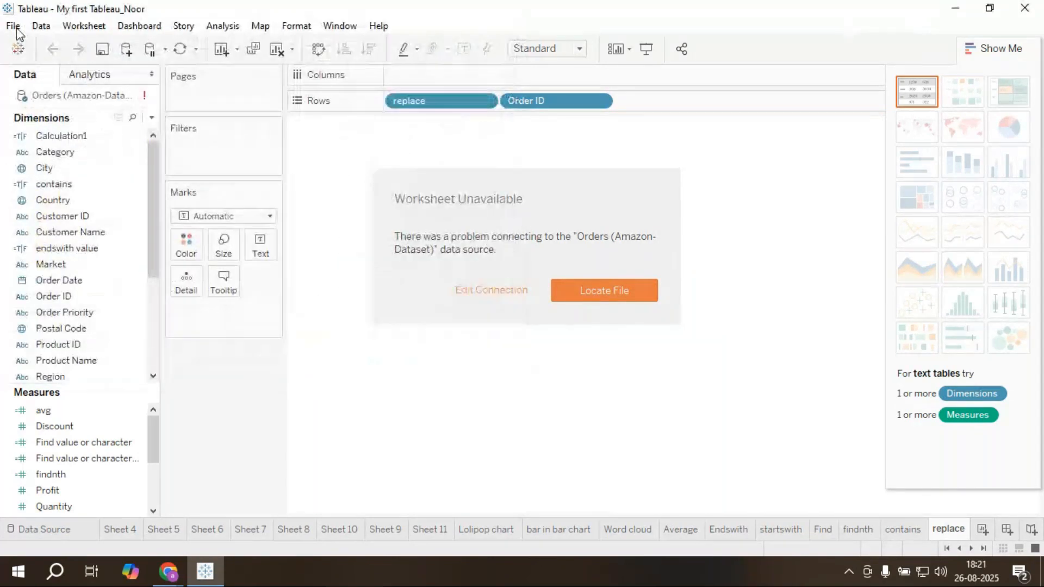
click(15, 28)
key(Escape)
click(600, 293)
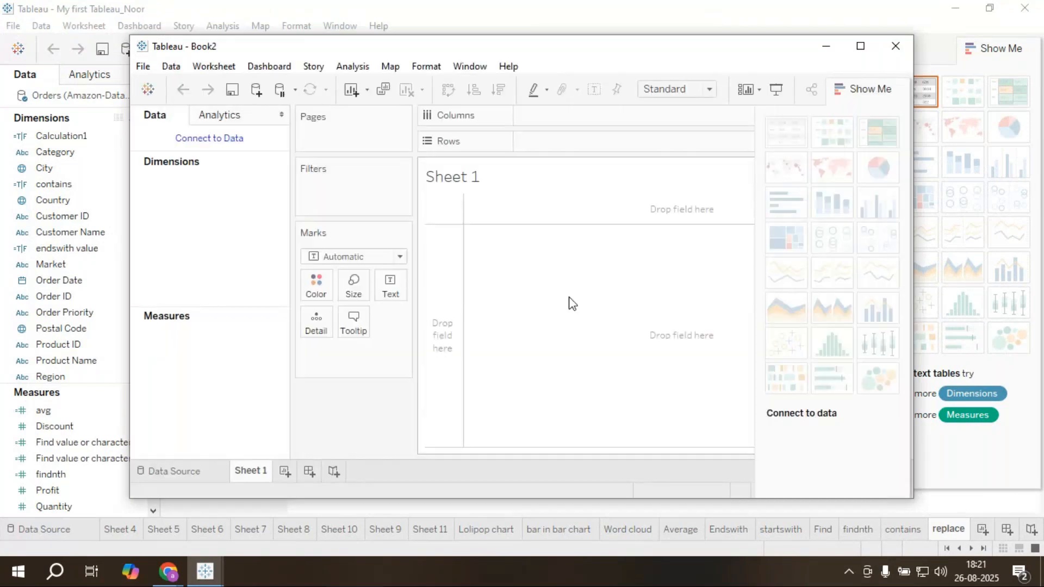
click(896, 46)
Try to locate Amazon-Dataset.xlsx in the Downloads and Desktop folders for the unavailable worksheet
click(631, 285)
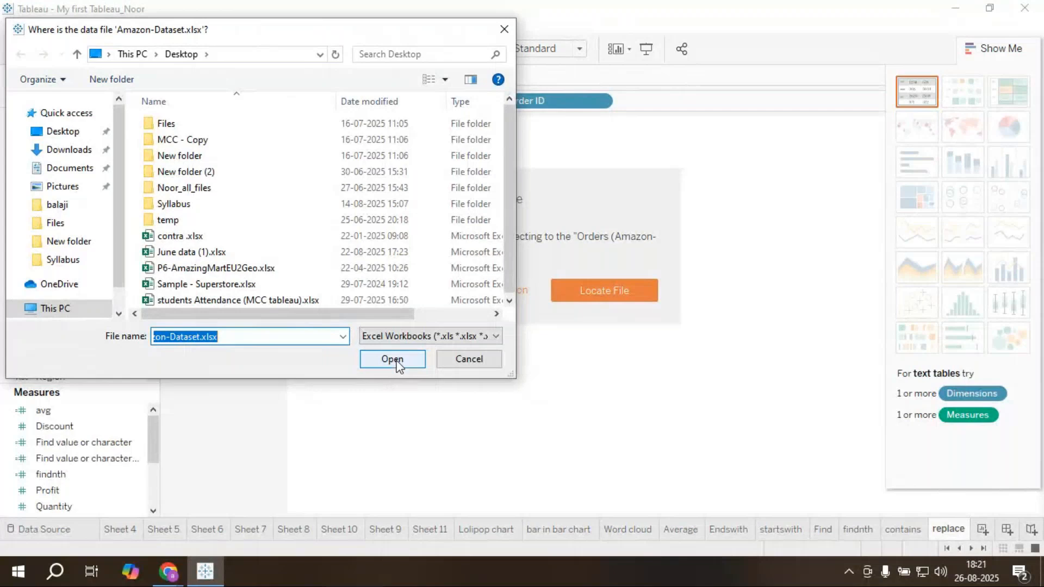
scroll(198, 237, down, 2)
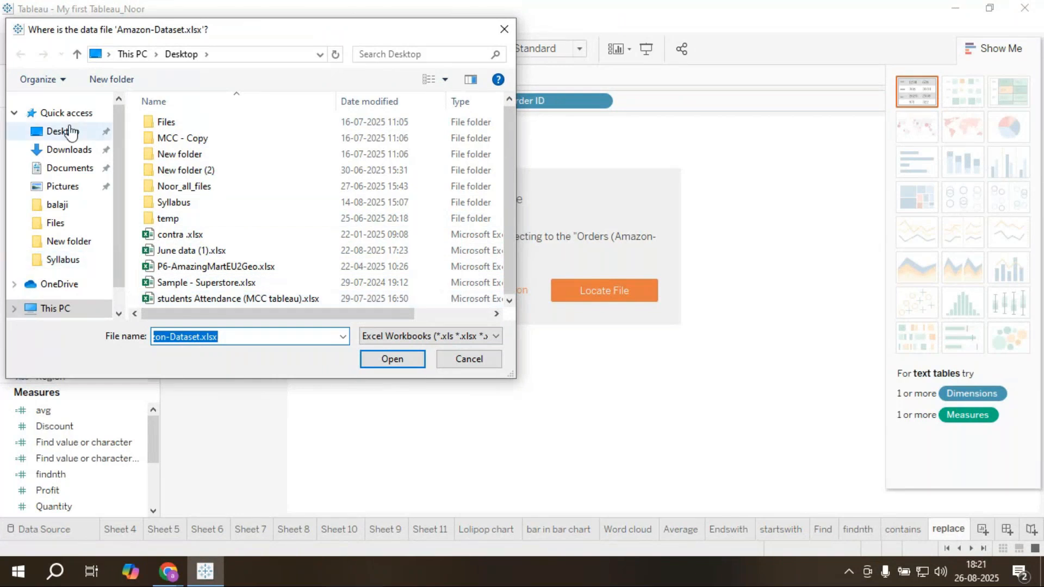
click(87, 151)
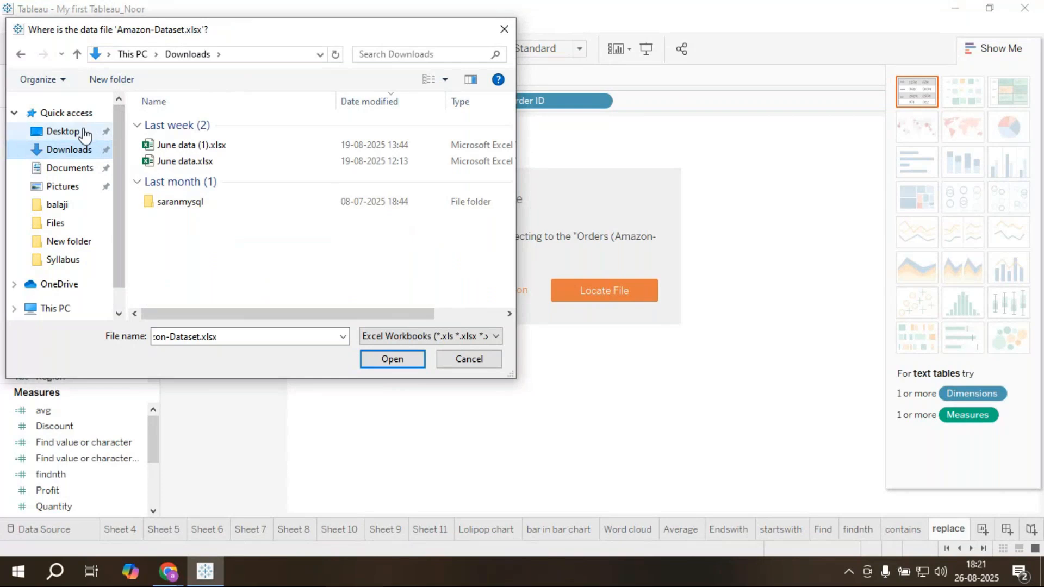
click(82, 133)
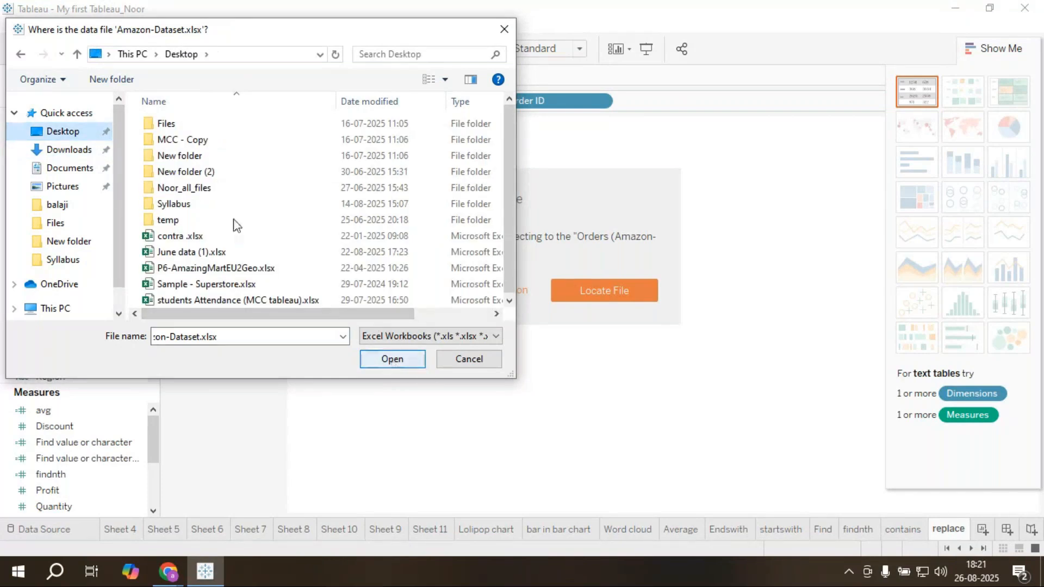
click(401, 366)
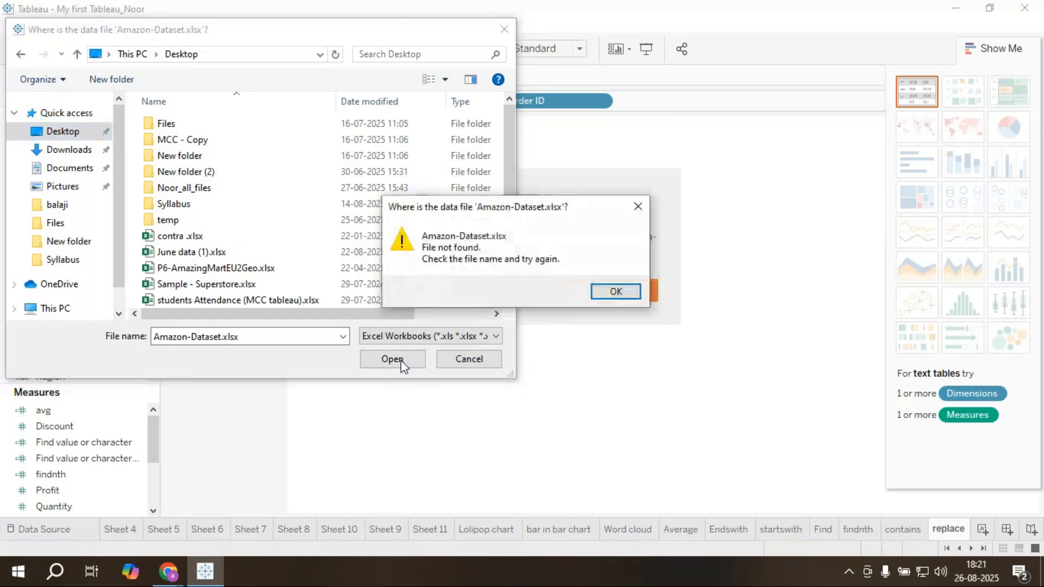
key(Return)
click(504, 29)
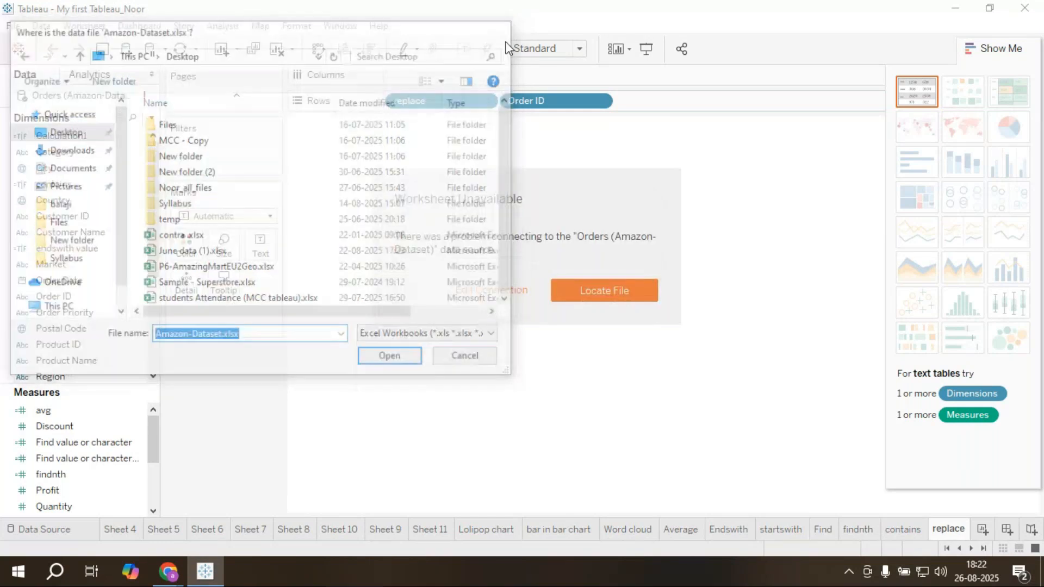
Create a new blank Tableau workbook and maximize its window
click(13, 26)
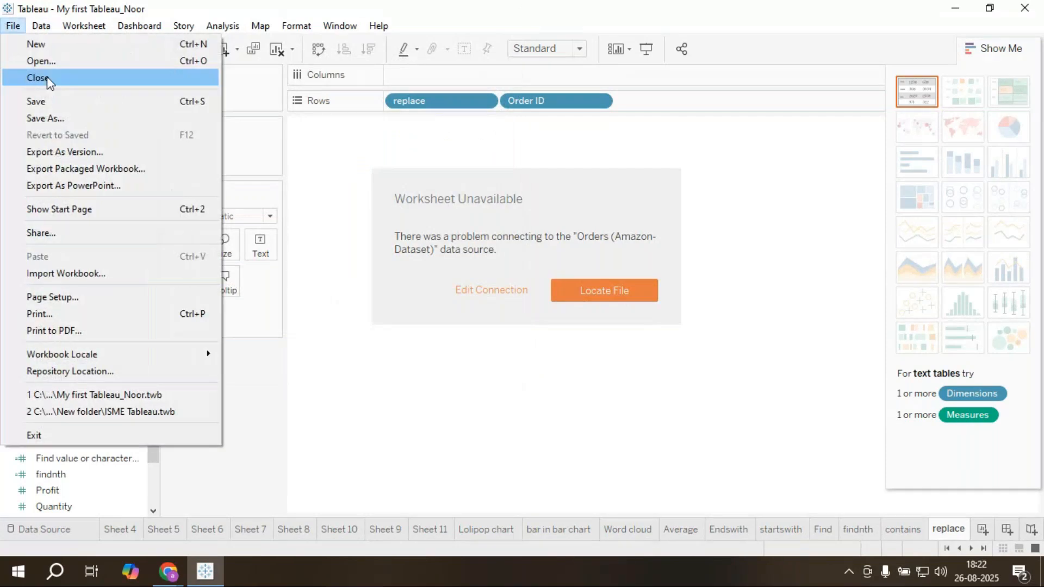
click(61, 53)
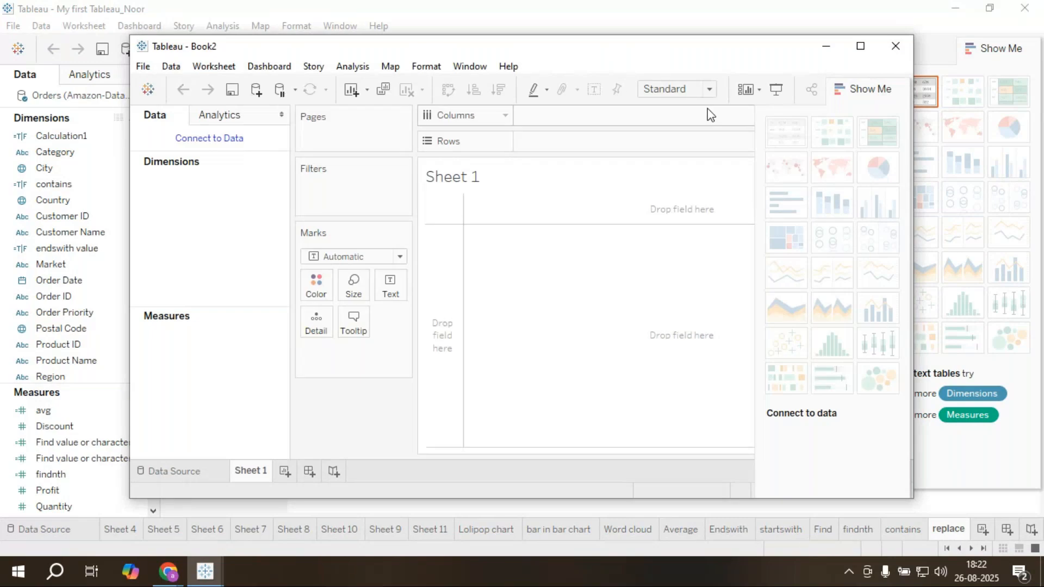
click(860, 46)
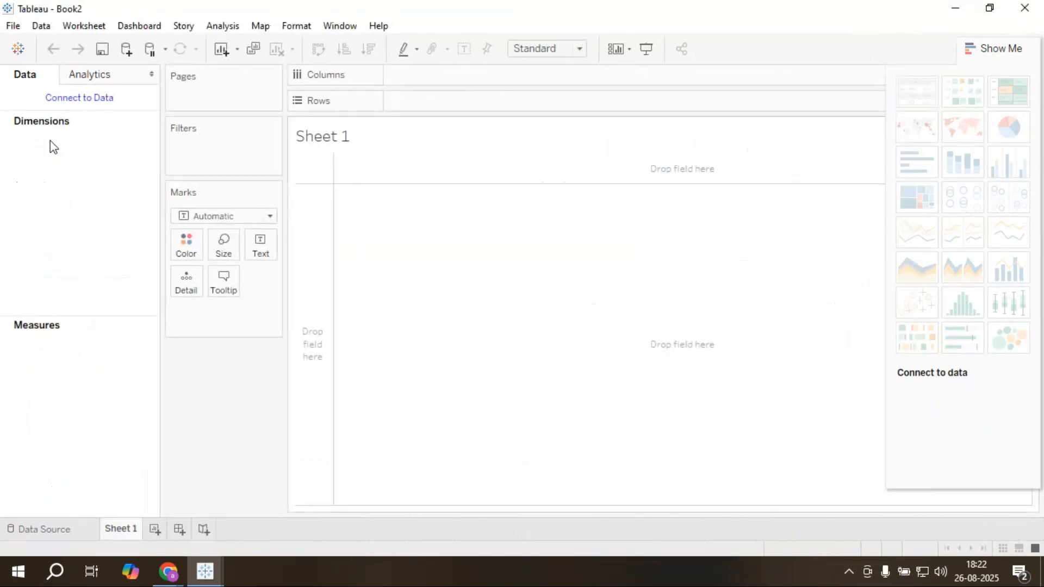
Connect the new workbook to the Microsoft Excel file P6-AmazingMartEU2Geo.xlsx on the Desktop
click(78, 98)
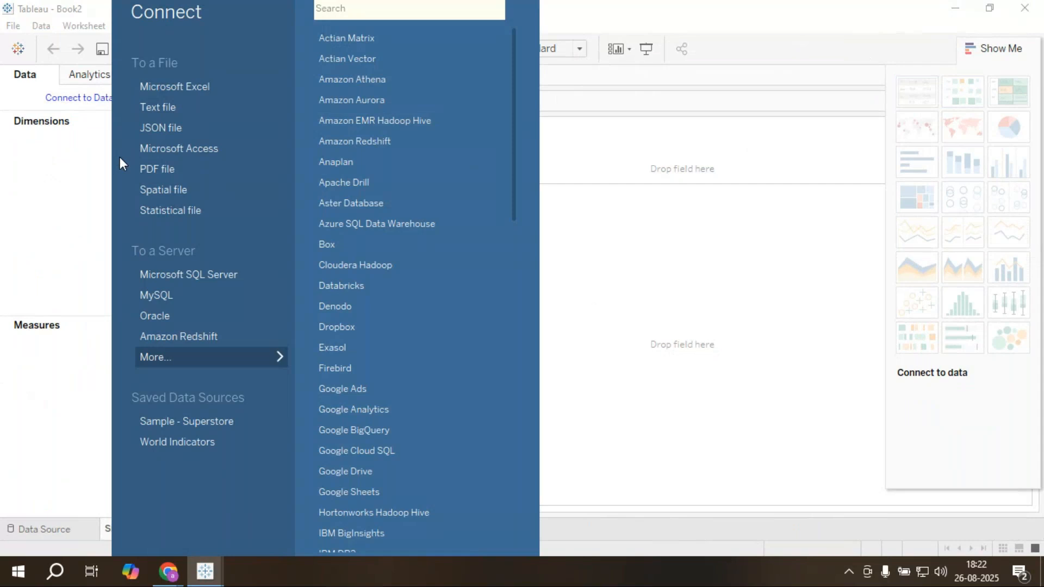
click(191, 86)
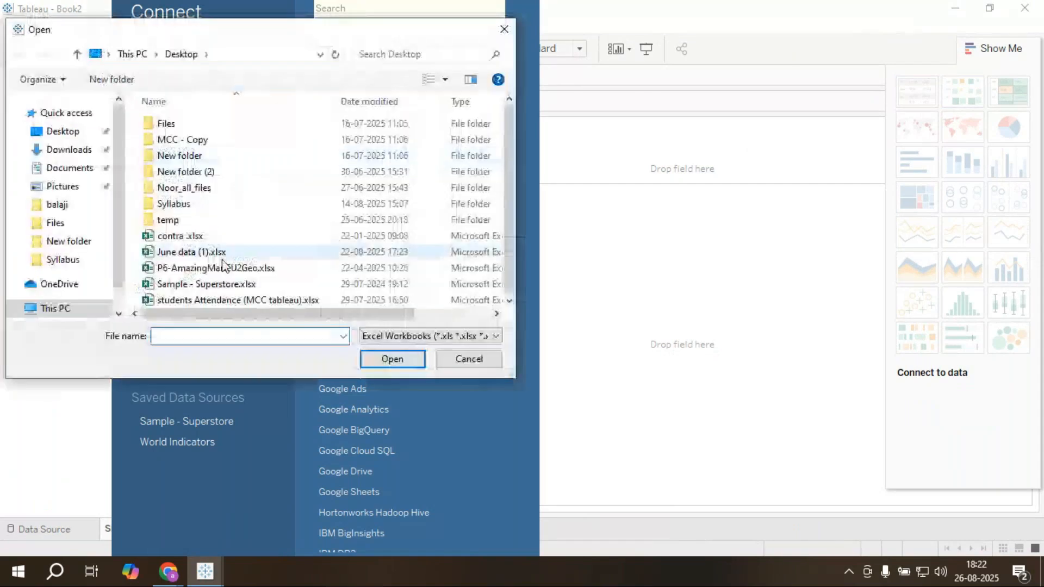
click(221, 267)
click(392, 359)
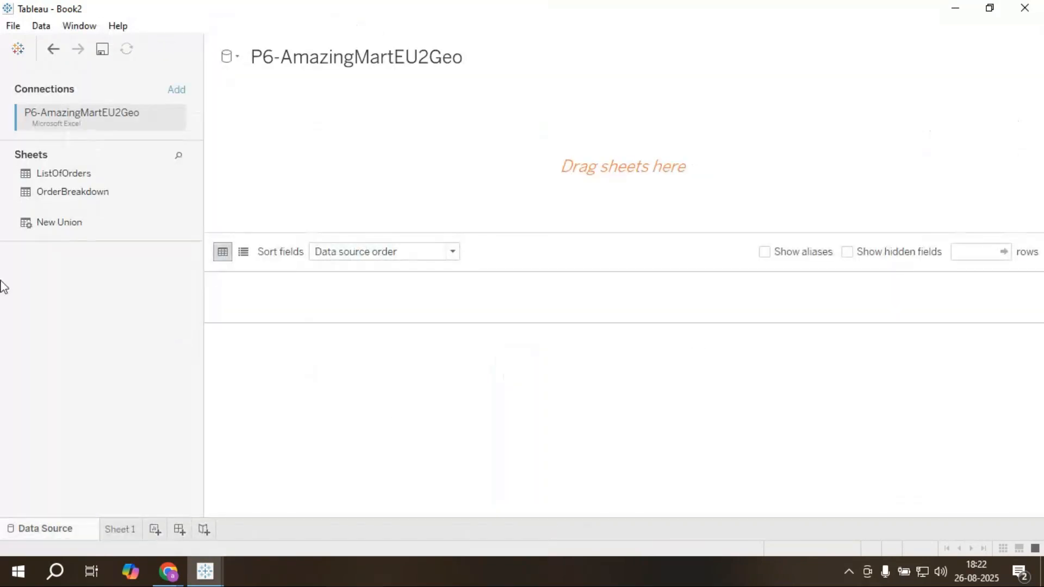
Add the ListOfOrders sheet to the data source and join the OrderBreakdown sheet to it
drag(63, 176, 392, 168)
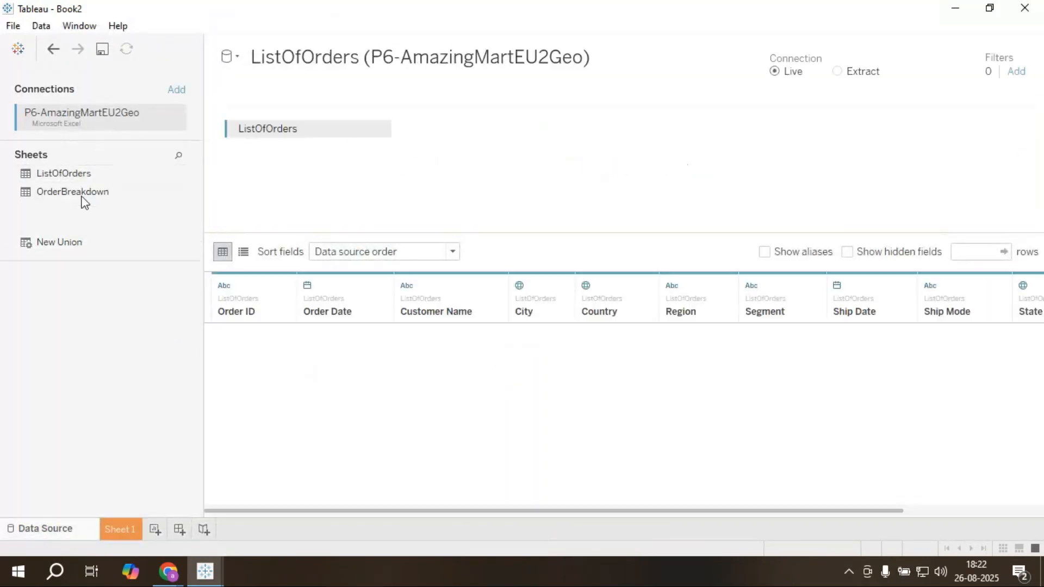
drag(638, 148, 640, 153)
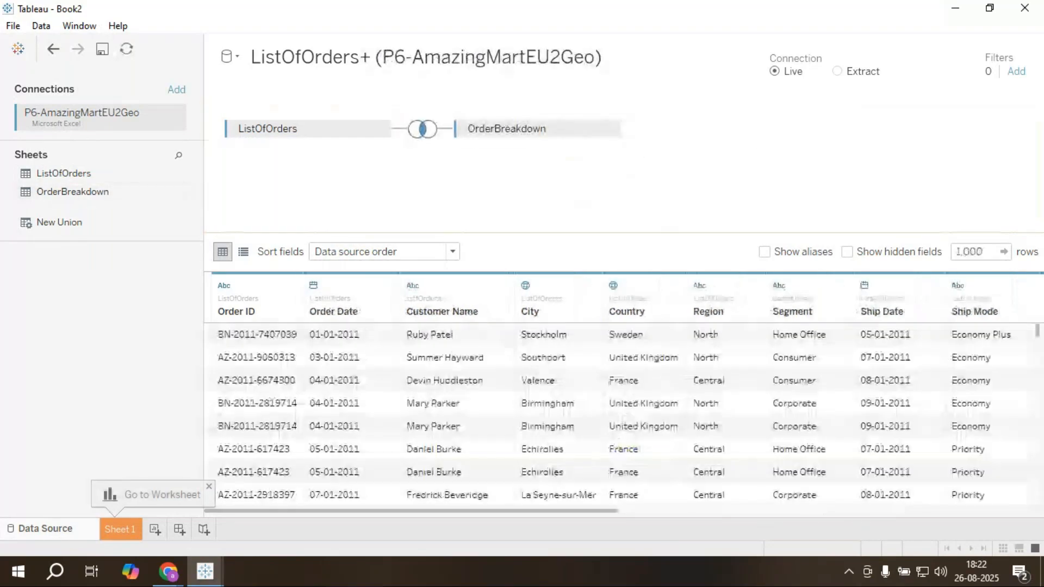
Open the blank Sheet 1 worksheet of the new workbook with the joined order data
click(120, 531)
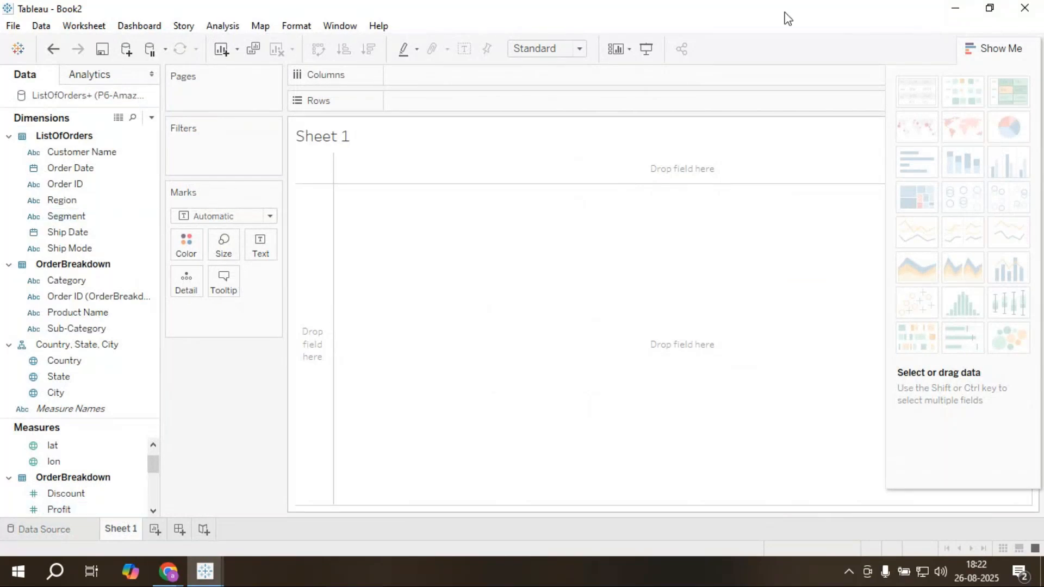
Switch to the GoTo Meeting window in Chrome to check the class chat, and return to the Book2 workbook in Tableau
click(956, 9)
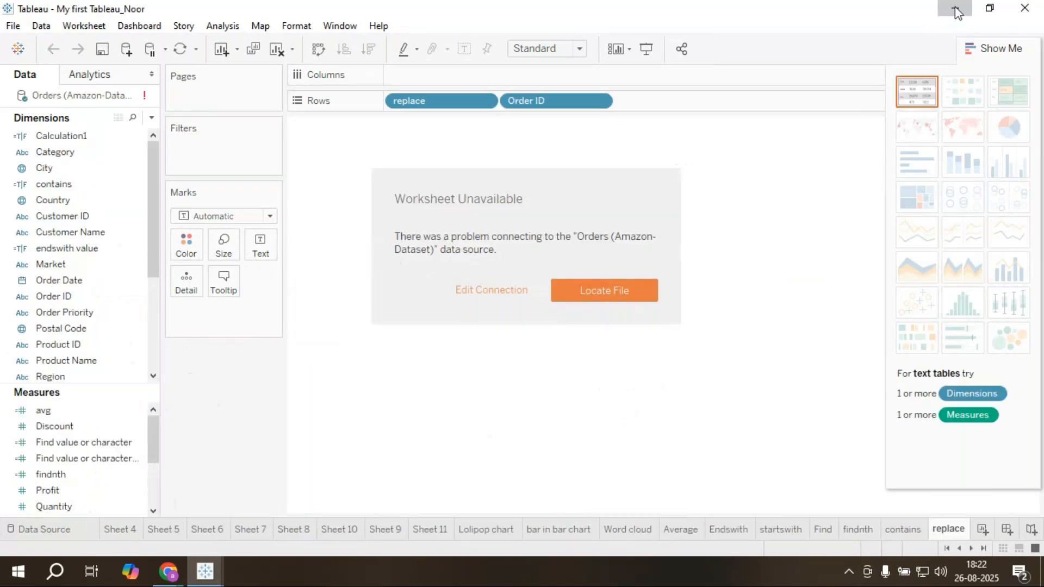
click(956, 8)
mouse_move(169, 571)
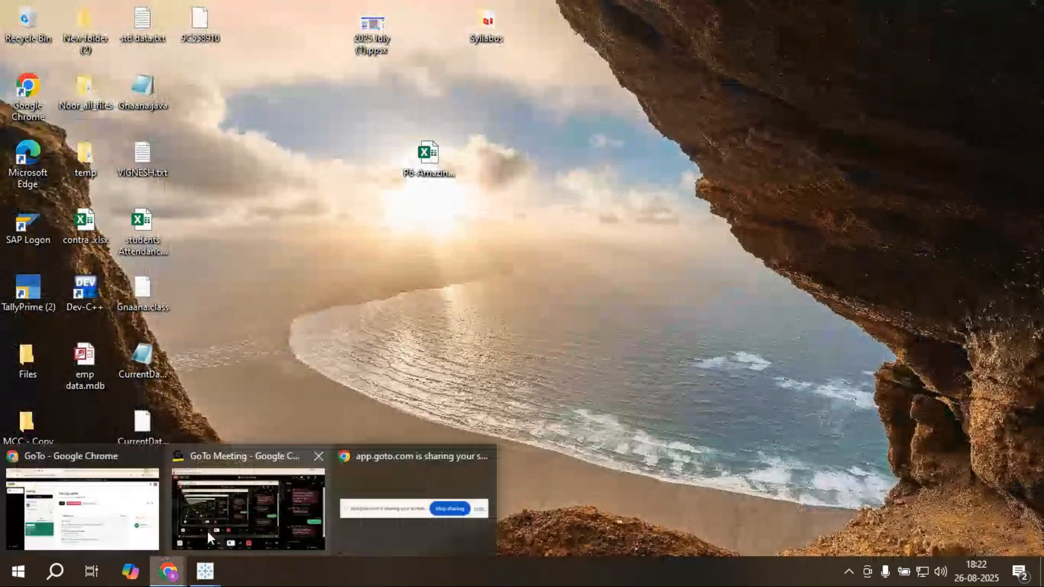
click(275, 527)
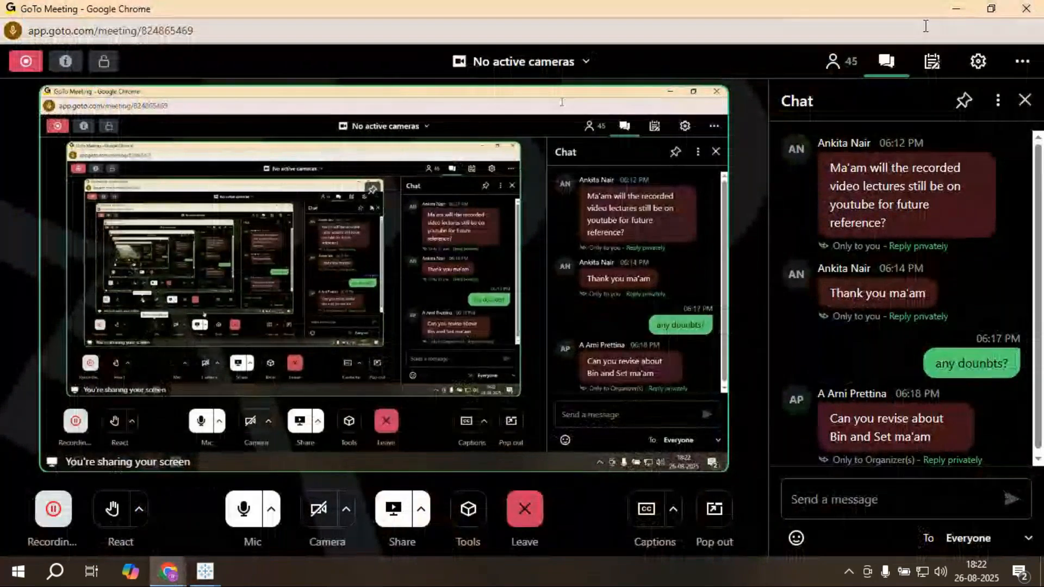
click(961, 9)
mouse_move(205, 571)
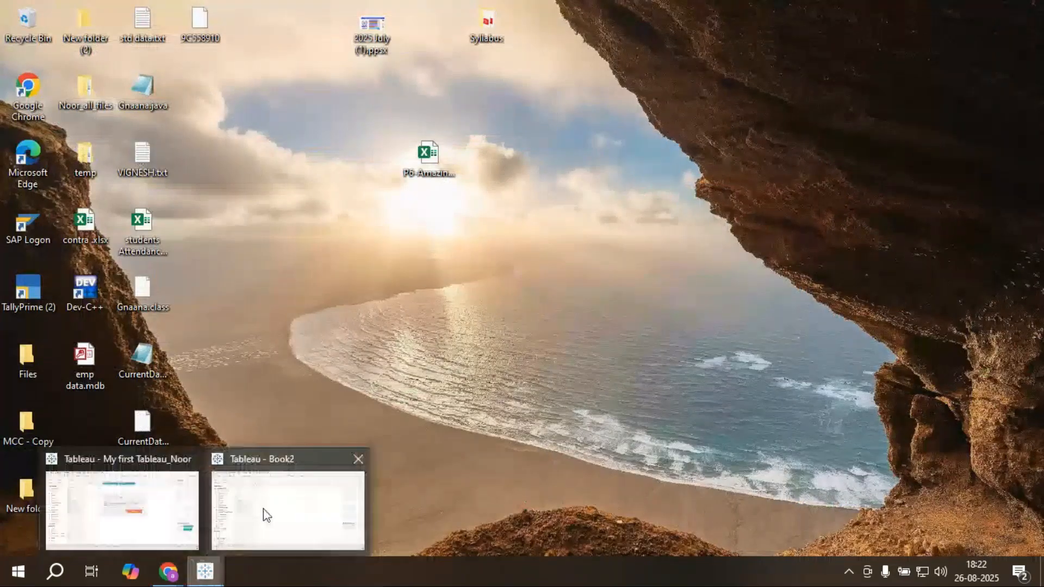
click(266, 515)
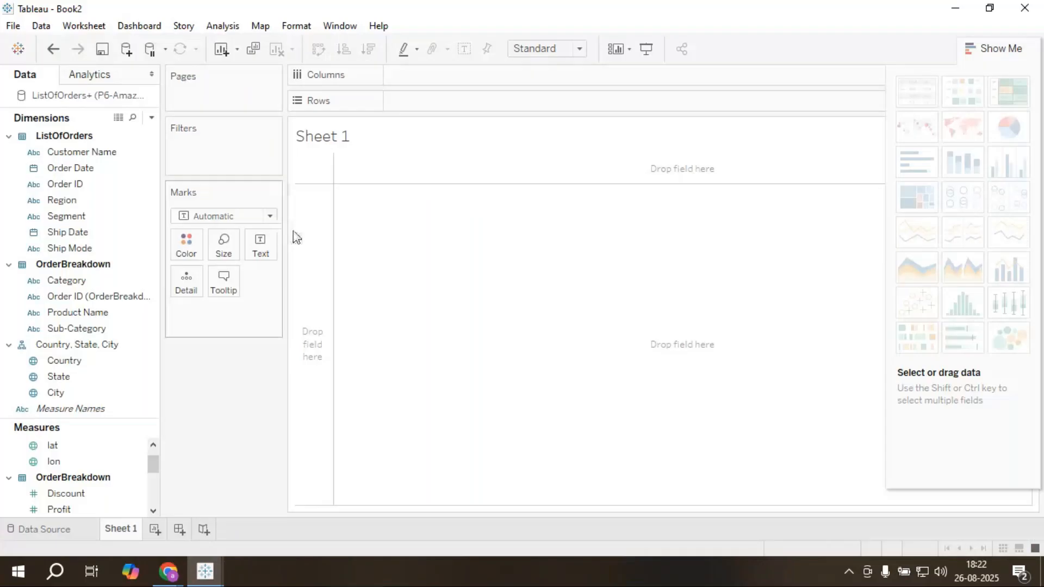
click(107, 169)
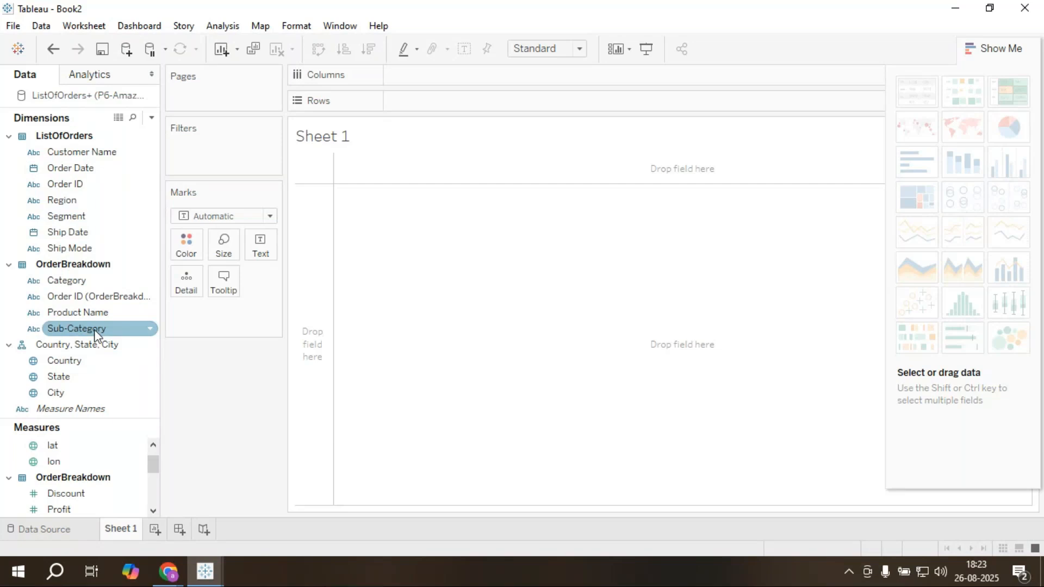
right_click(109, 329)
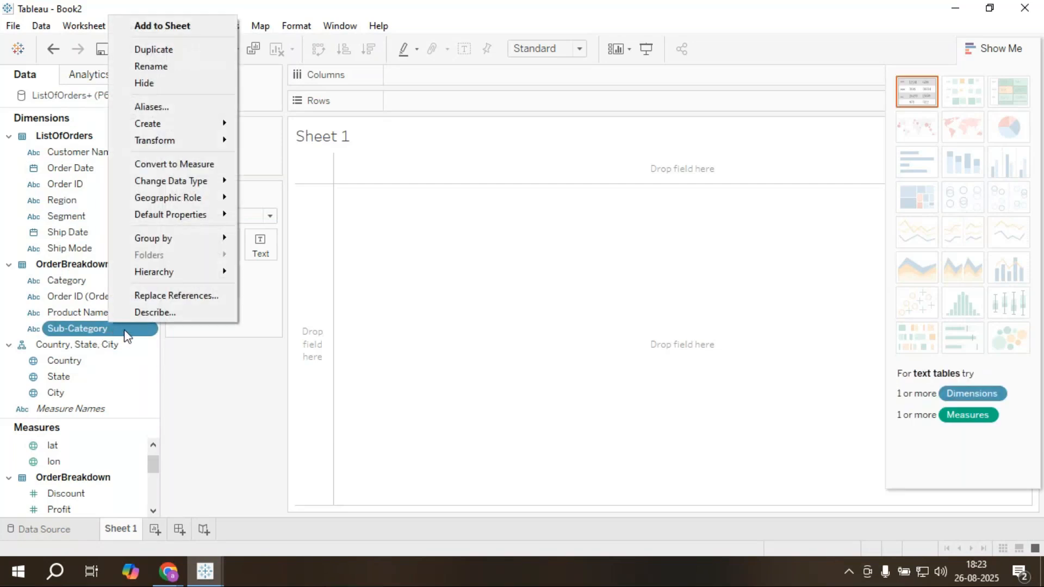
mouse_move(173, 128)
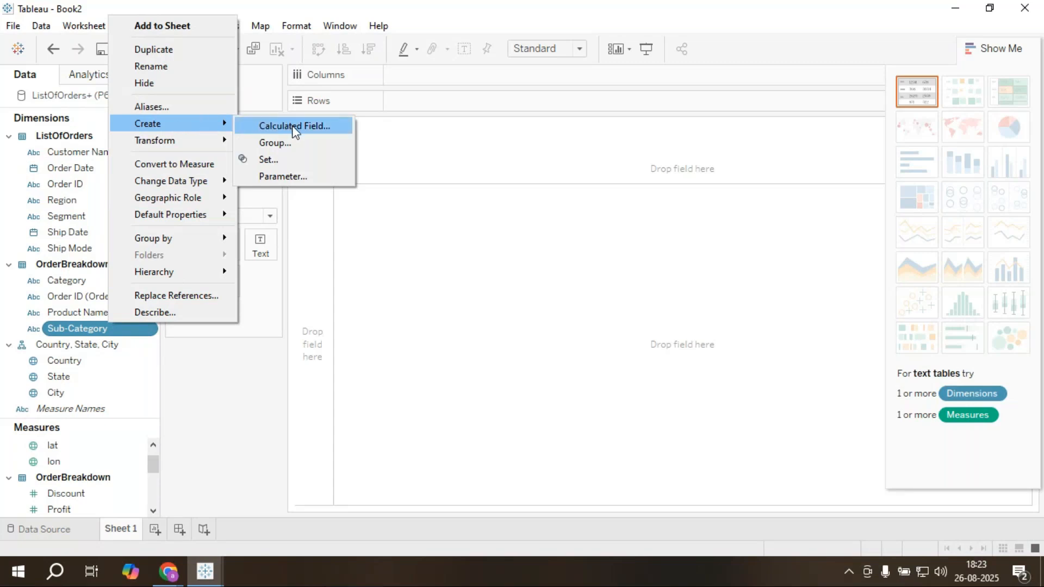
click(232, 436)
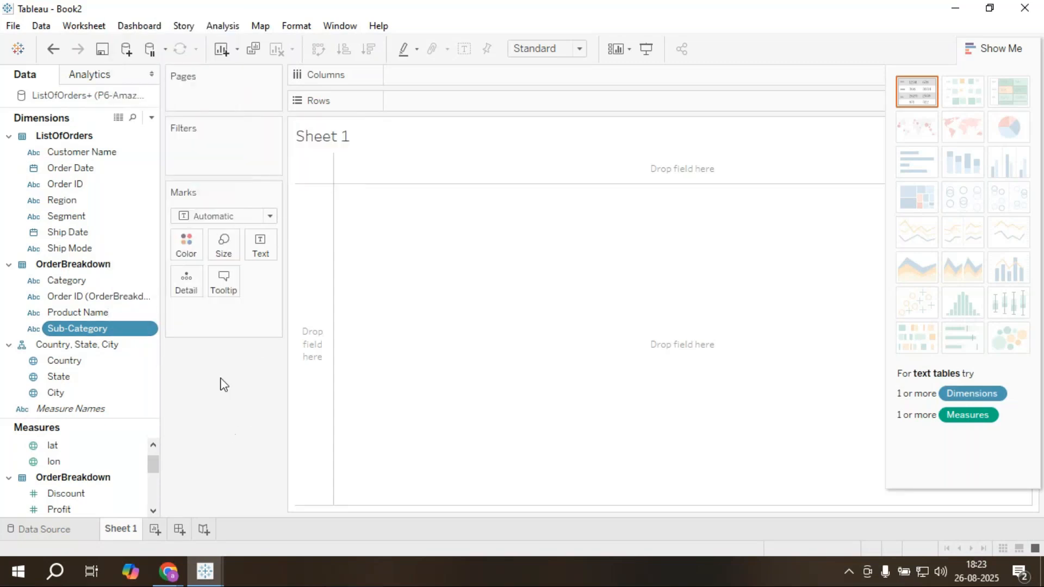
click(151, 118)
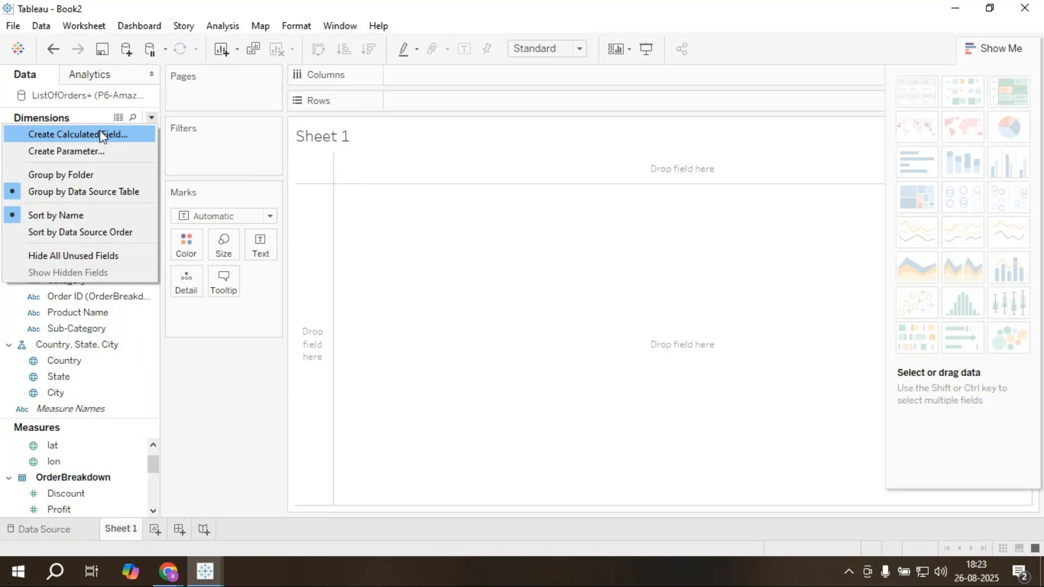
click(190, 439)
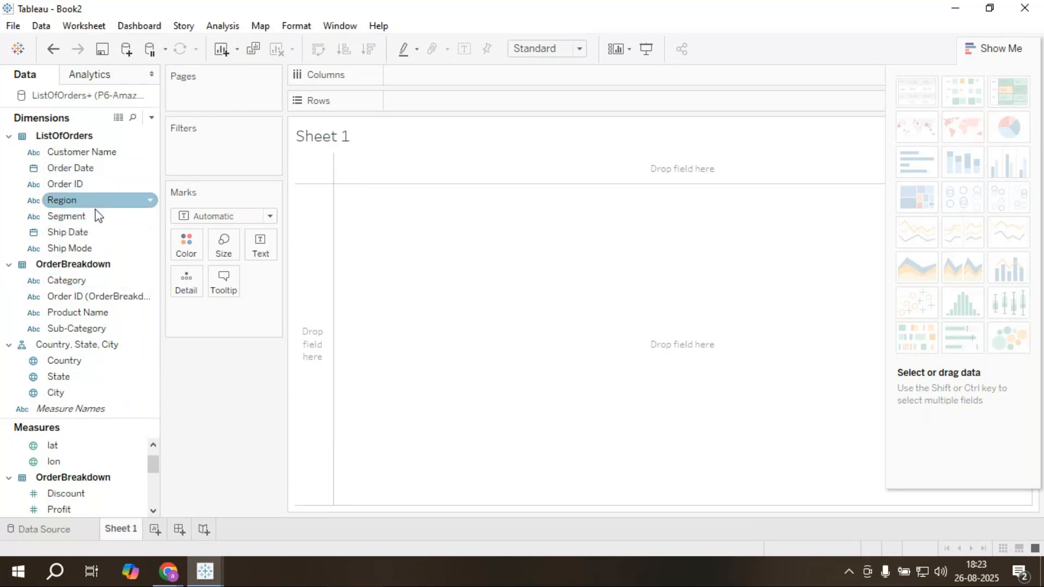
Build a bar chart of summed Sales by Sub-Category and swap its axes to make the bars horizontal
drag(102, 328, 457, 83)
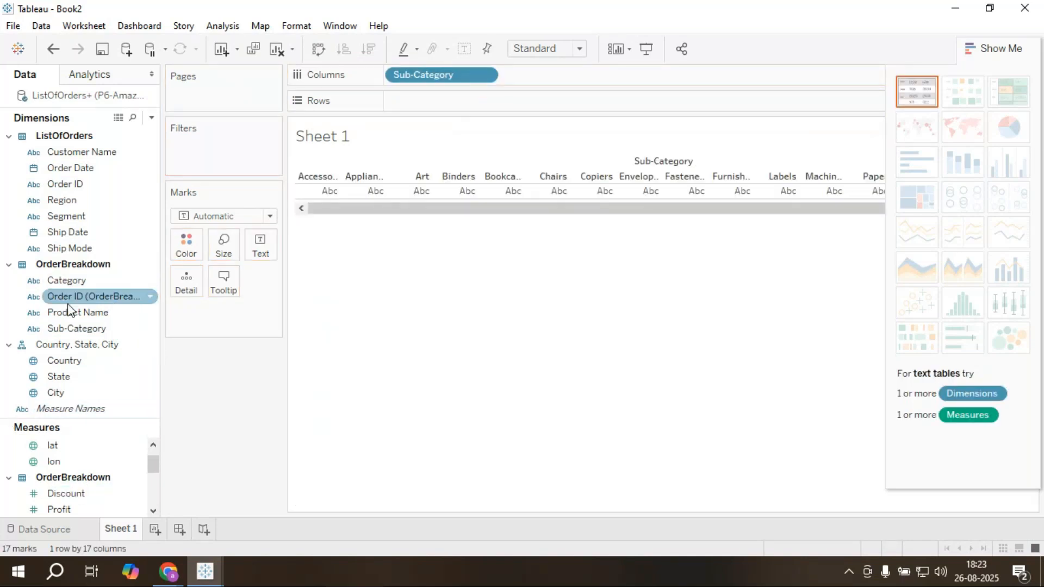
drag(156, 471, 70, 227)
click(80, 381)
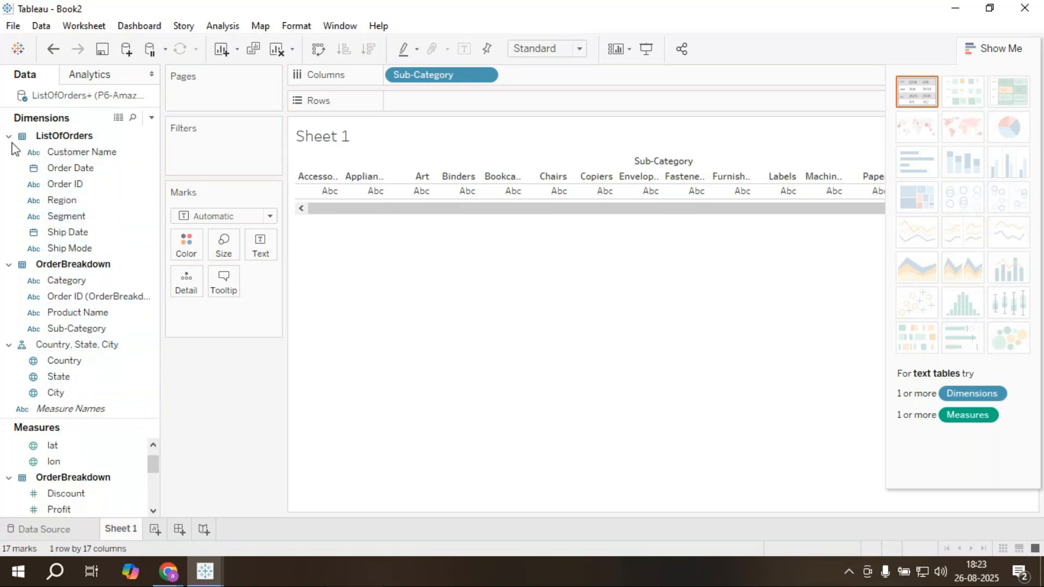
drag(156, 474, 155, 491)
drag(77, 477, 412, 99)
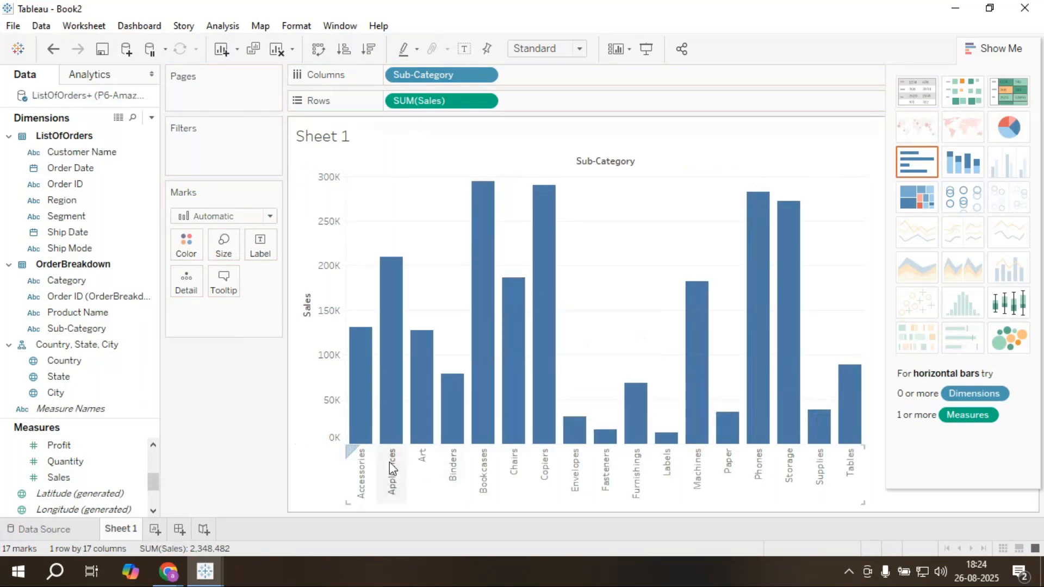
click(320, 50)
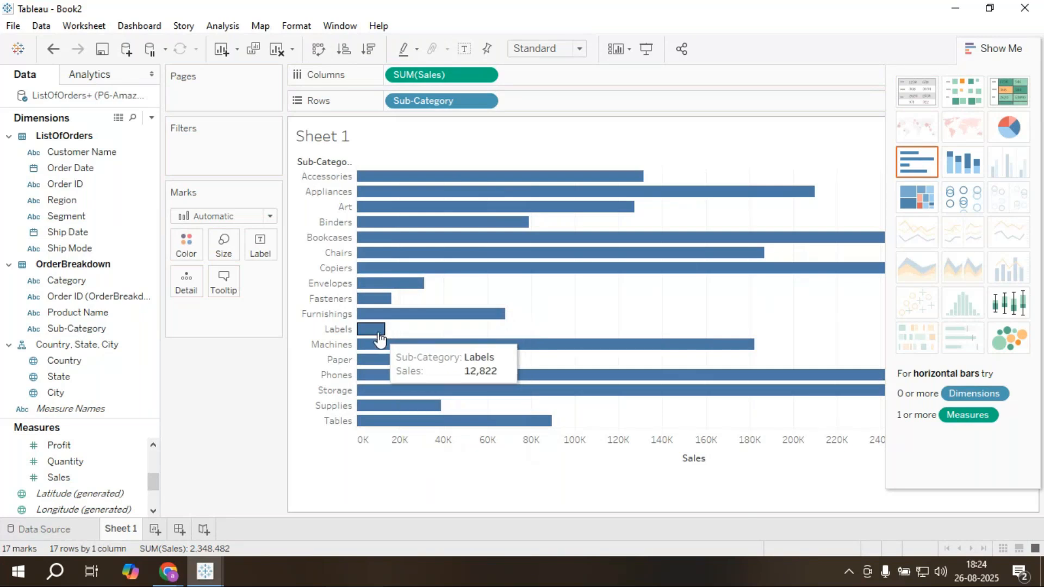
Create a set with the default name from the Envelopes, Fasteners, Labels, Paper and Supplies bars
drag(379, 337, 401, 279)
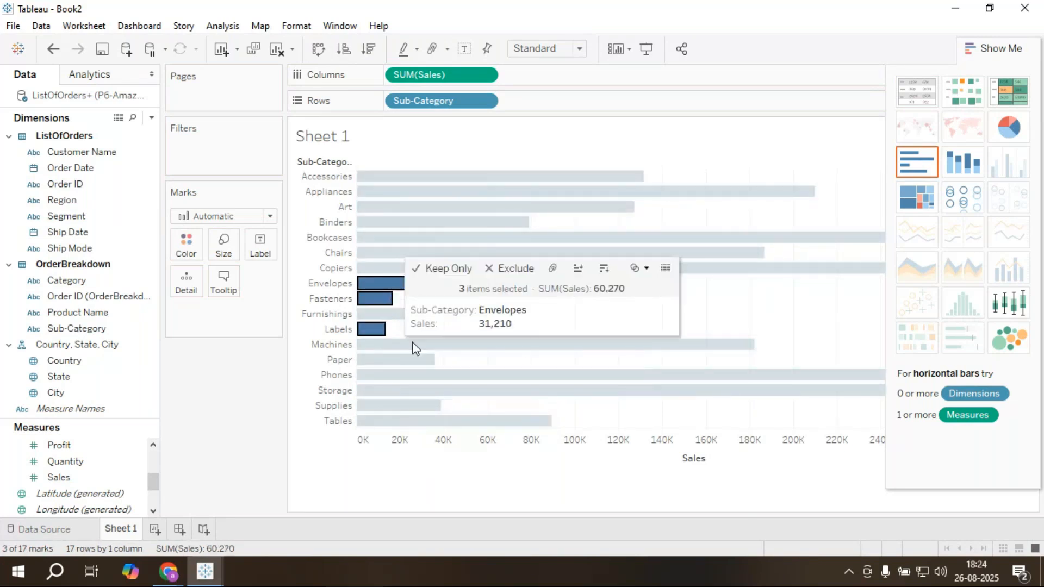
ctrl+click(410, 361)
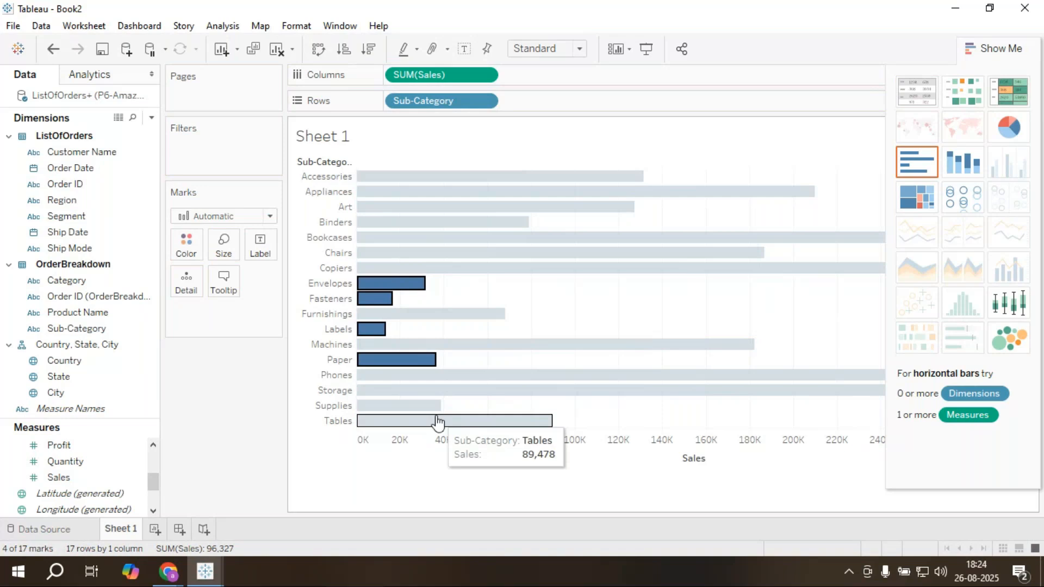
ctrl+click(420, 408)
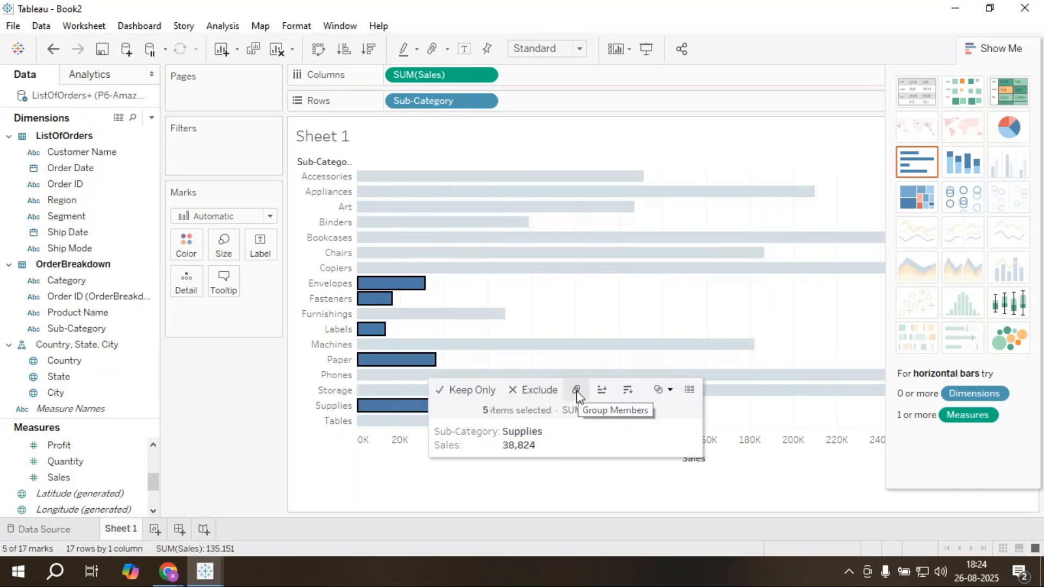
click(670, 390)
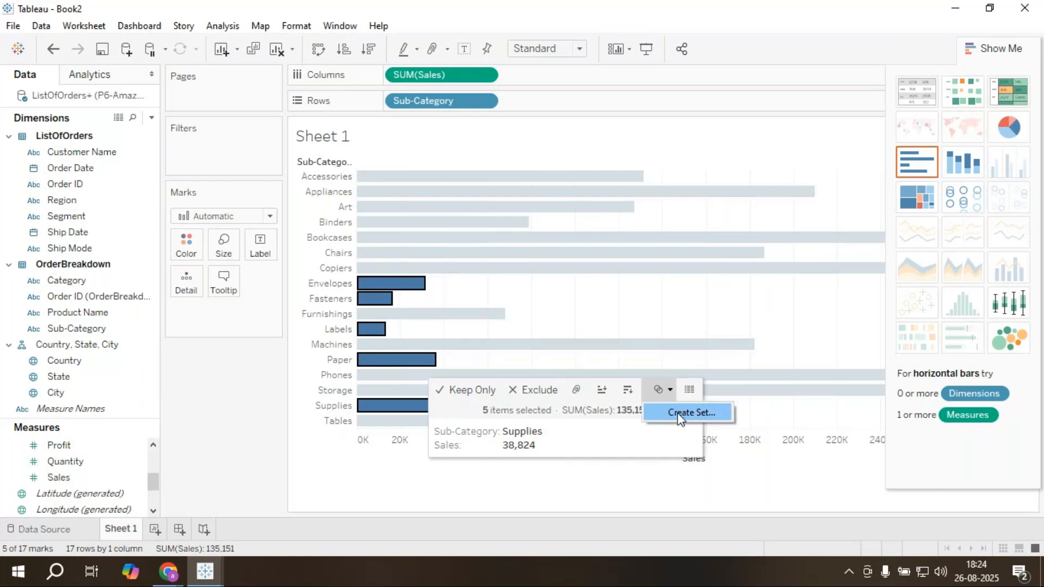
click(678, 413)
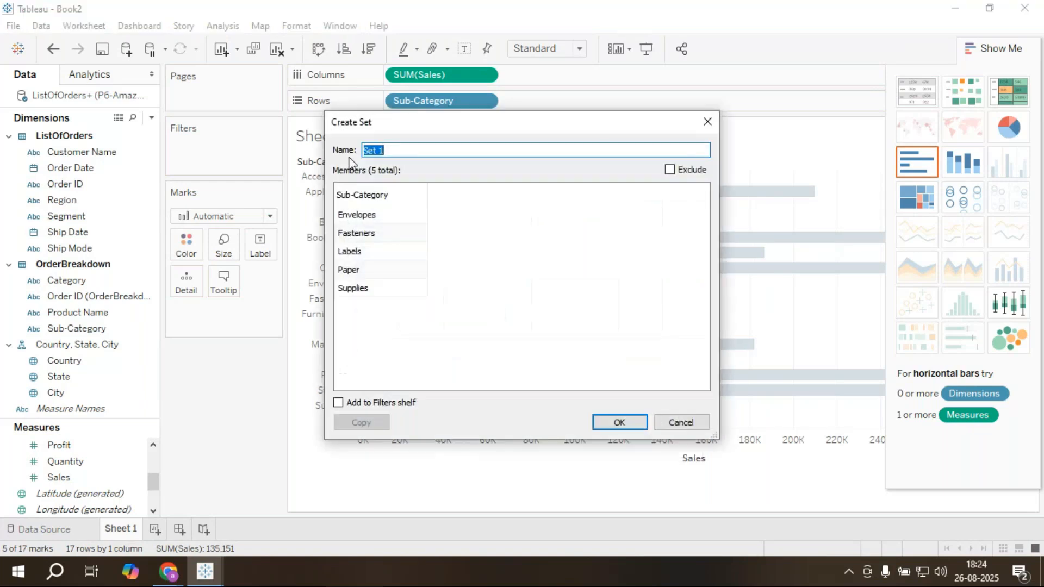
drag(448, 128, 582, 102)
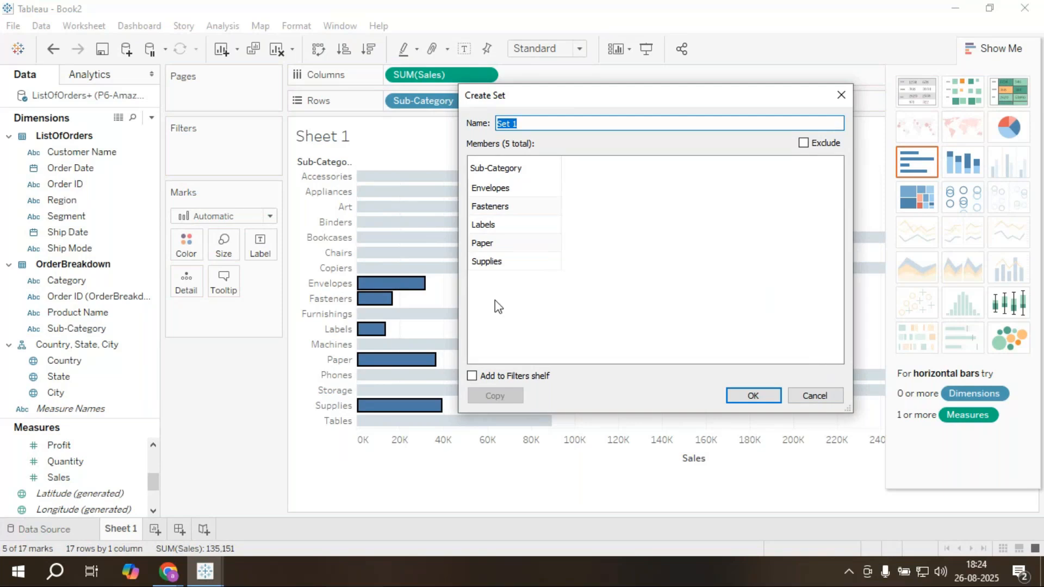
click(754, 397)
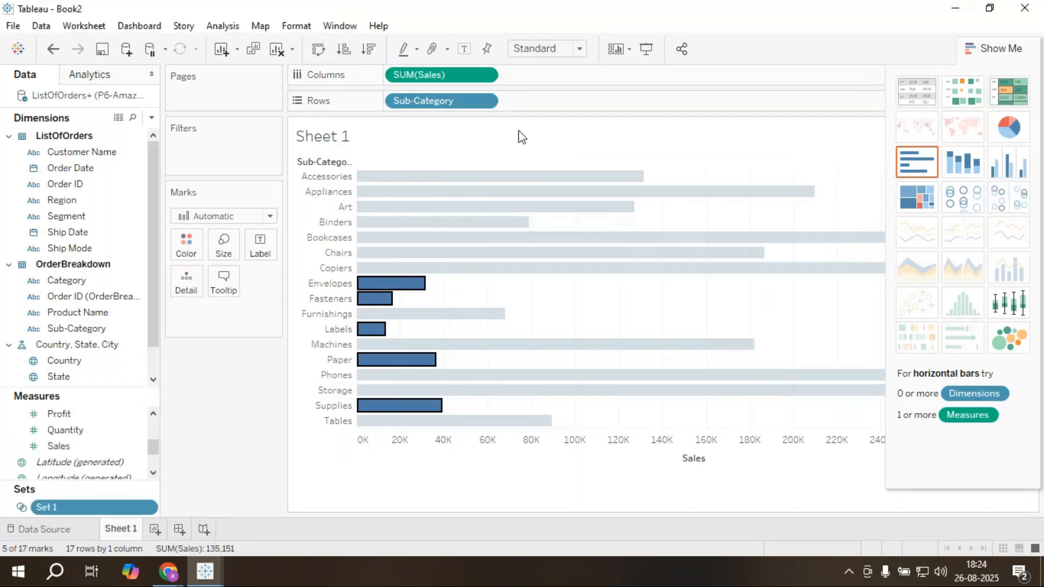
click(411, 497)
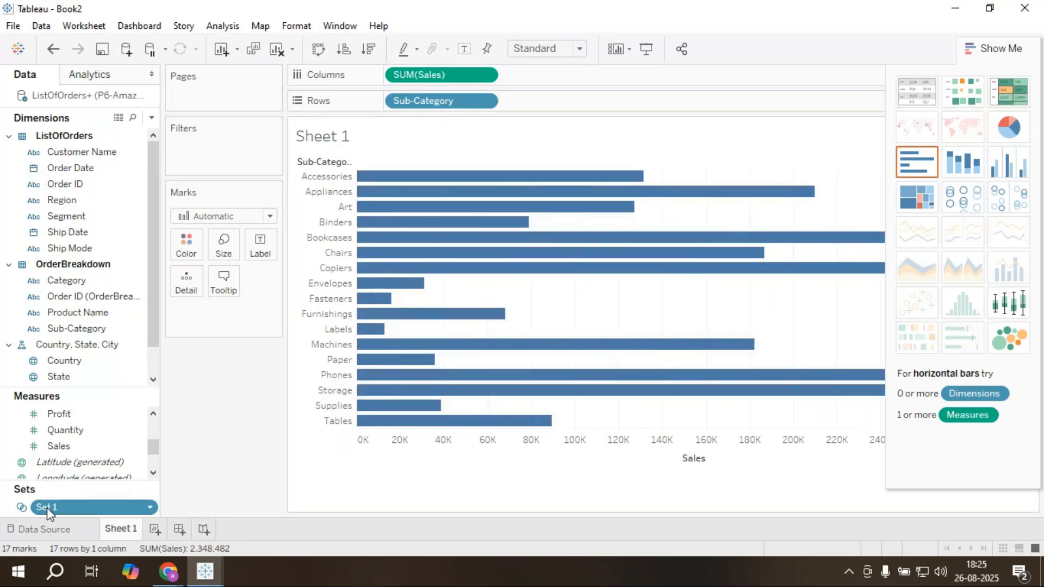
Filter the chart by Set 1 and show its filter card, moving the Show Me pane clear of it
drag(49, 504, 194, 146)
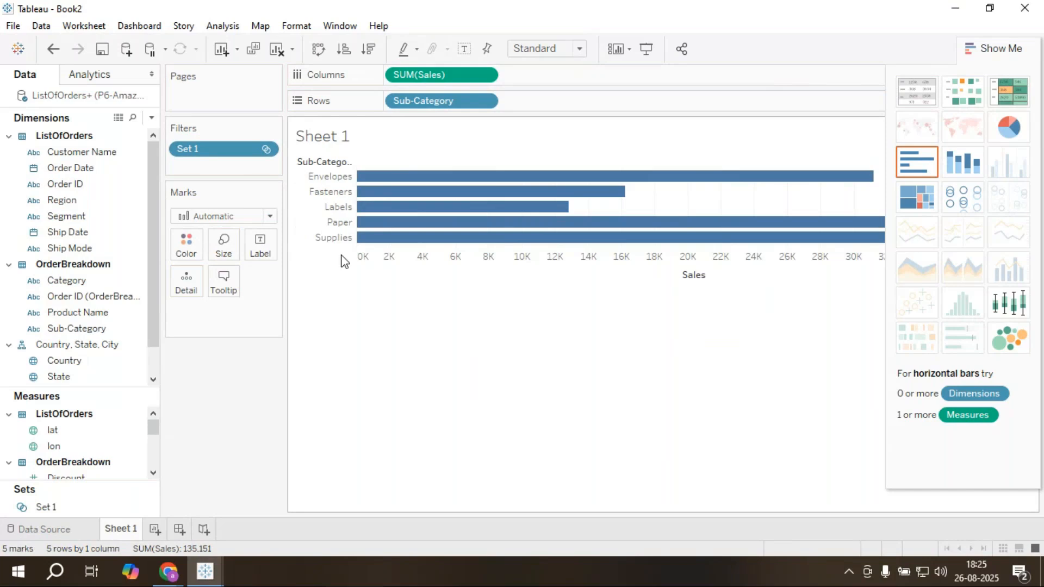
click(1001, 48)
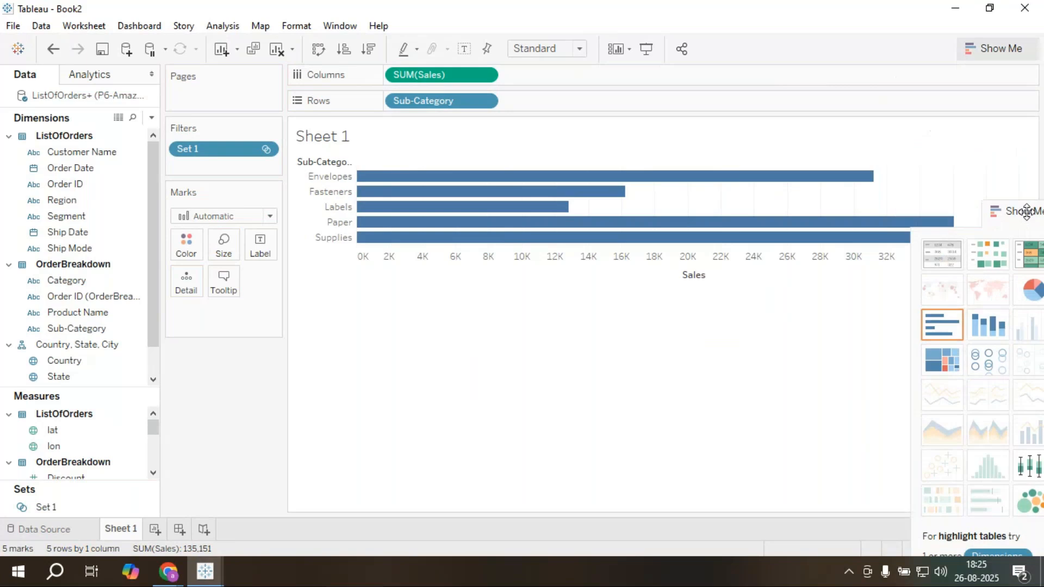
click(265, 151)
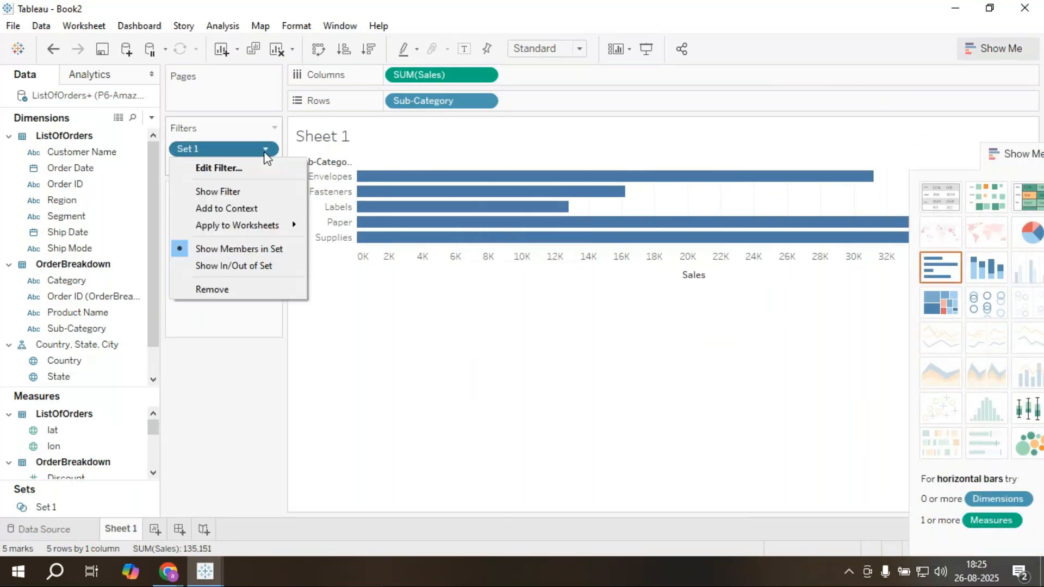
click(238, 193)
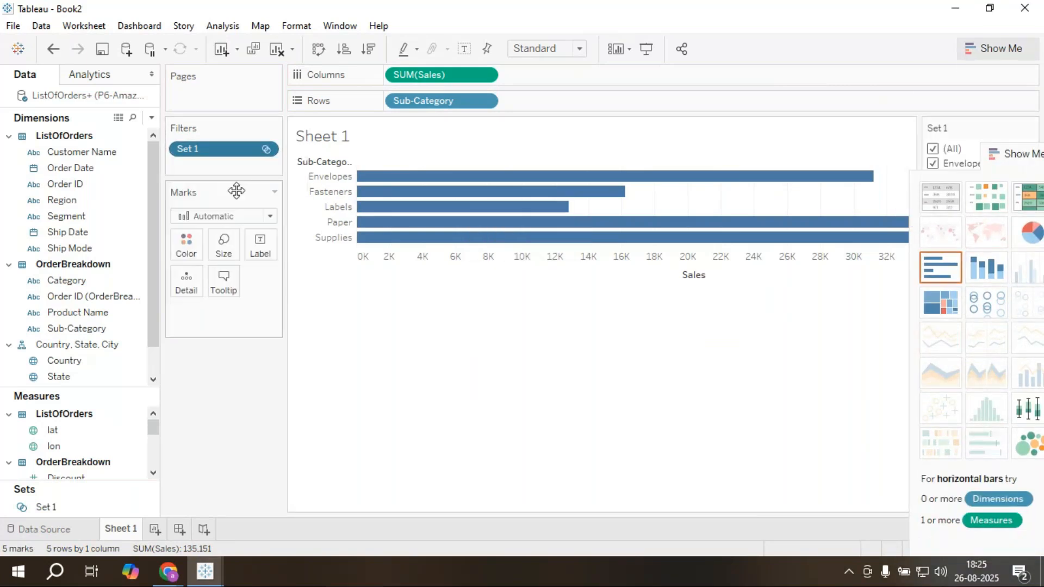
drag(1020, 159, 1029, 297)
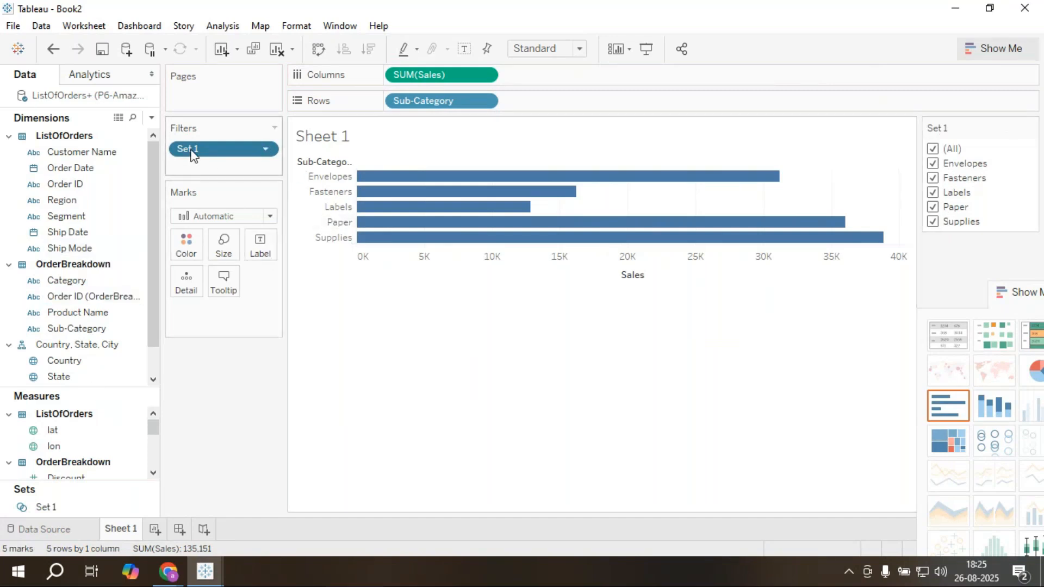
Add Set 1 to the chart's rows and place Sub-Category after it
drag(191, 153, 520, 100)
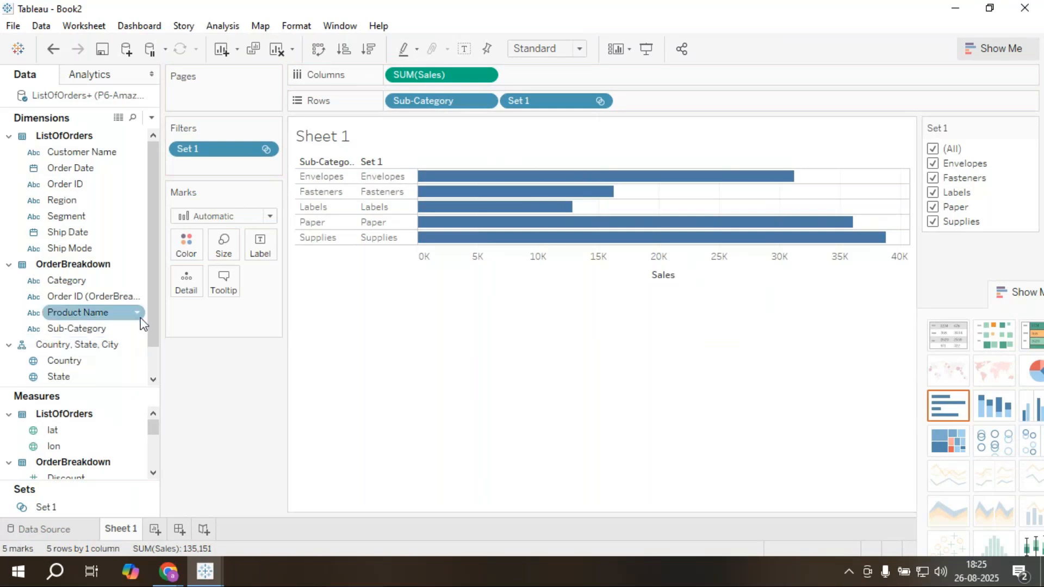
drag(153, 327, 171, 393)
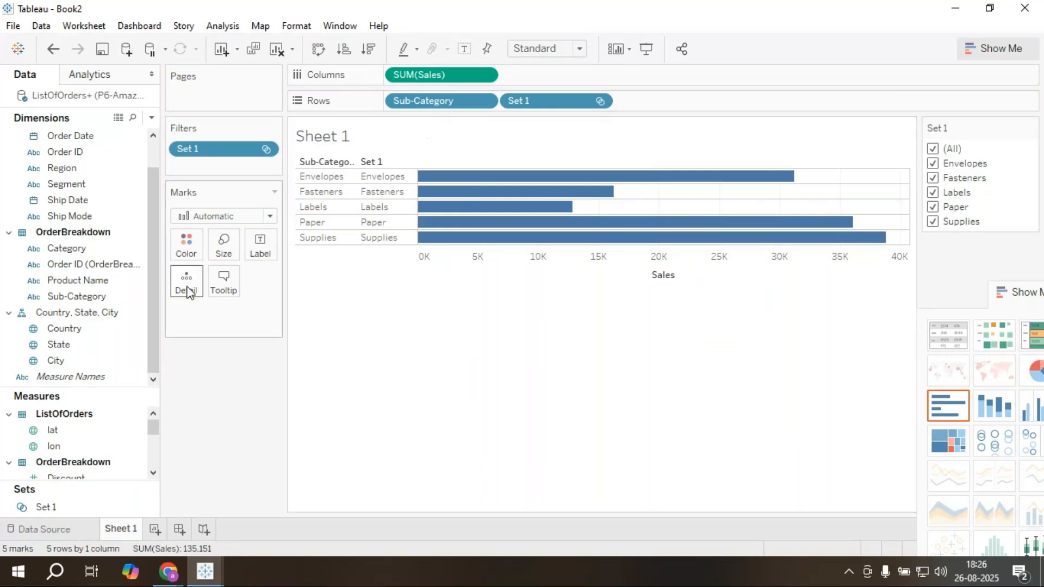
drag(433, 102, 218, 390)
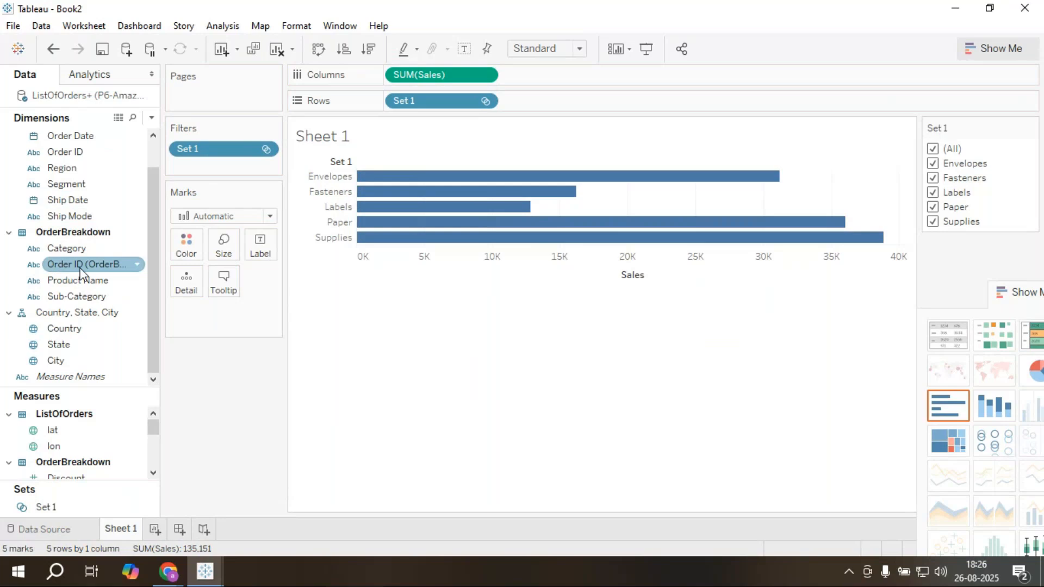
drag(82, 296, 553, 106)
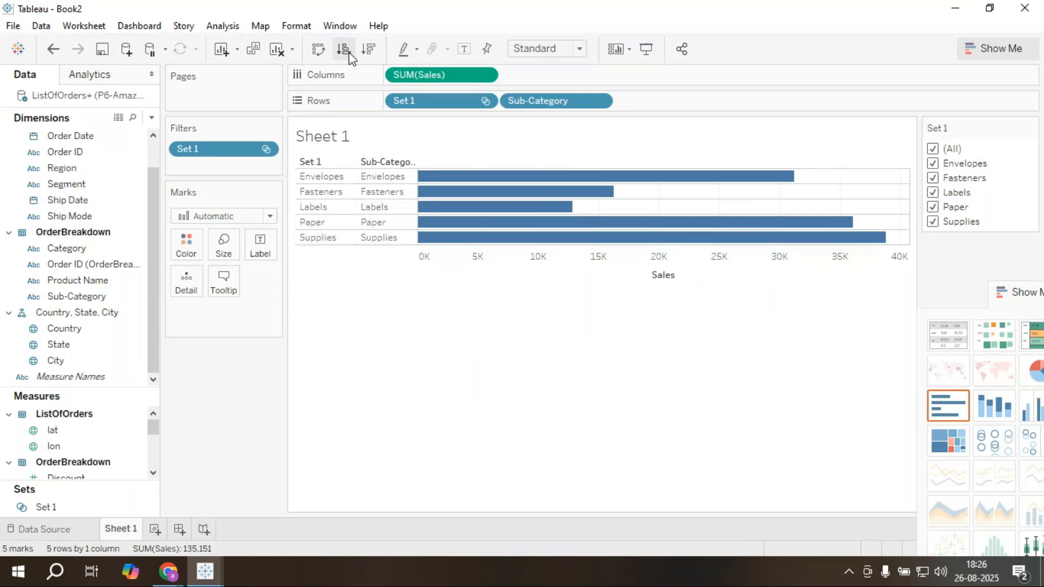
Sort the set's bars in descending order of Sales and swap the axes to make the bars vertical
click(344, 48)
click(368, 50)
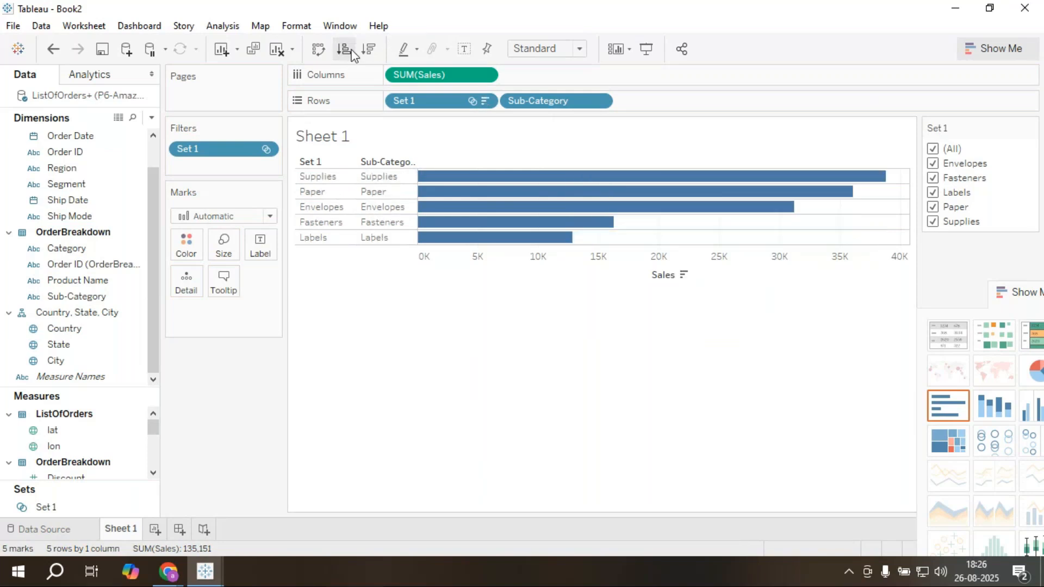
click(318, 50)
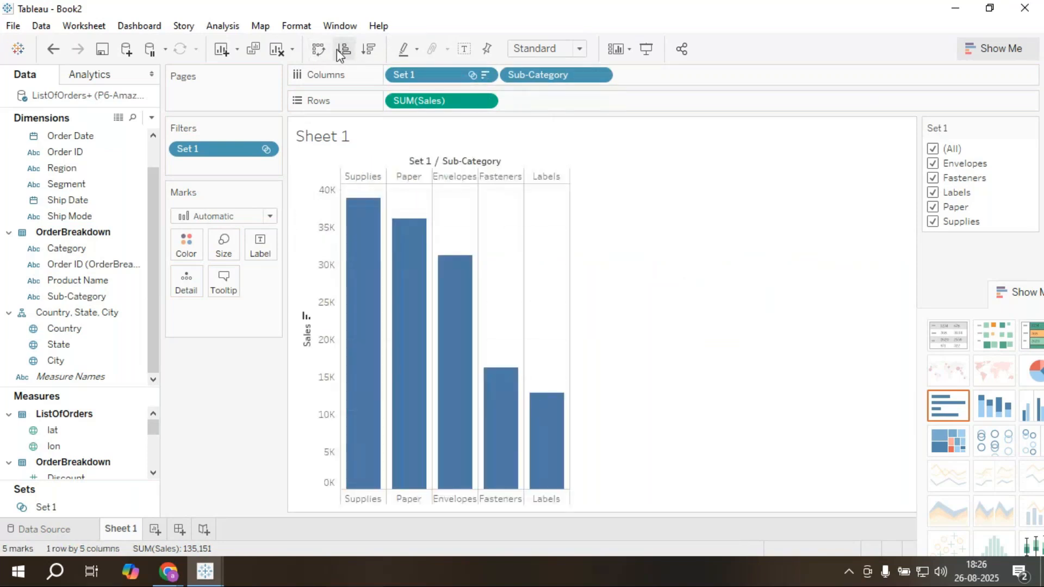
Sort the bars in ascending order of Sales, then restore the descending order
click(344, 48)
click(368, 49)
click(1016, 292)
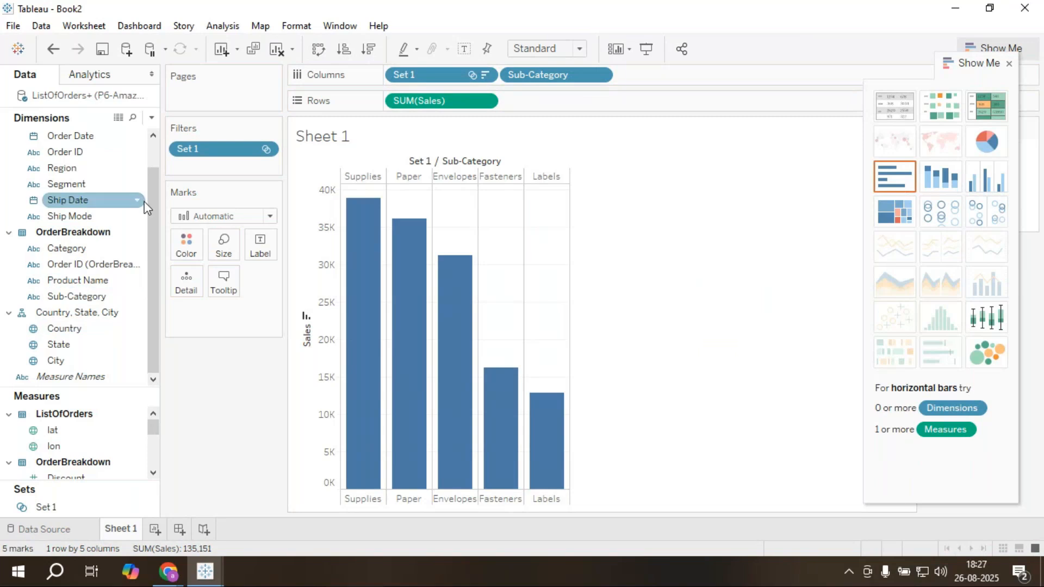
right_click(555, 75)
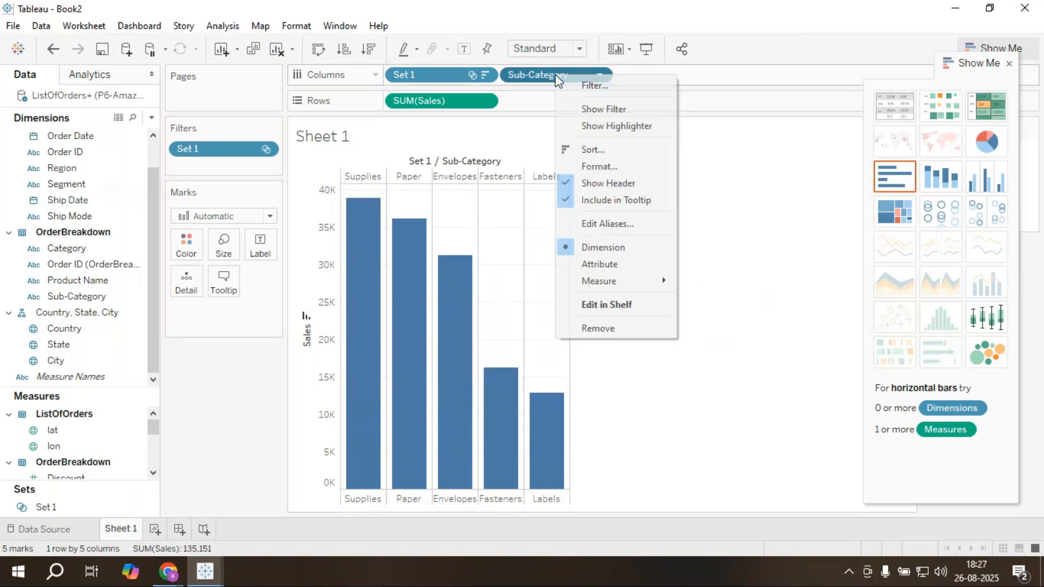
click(690, 401)
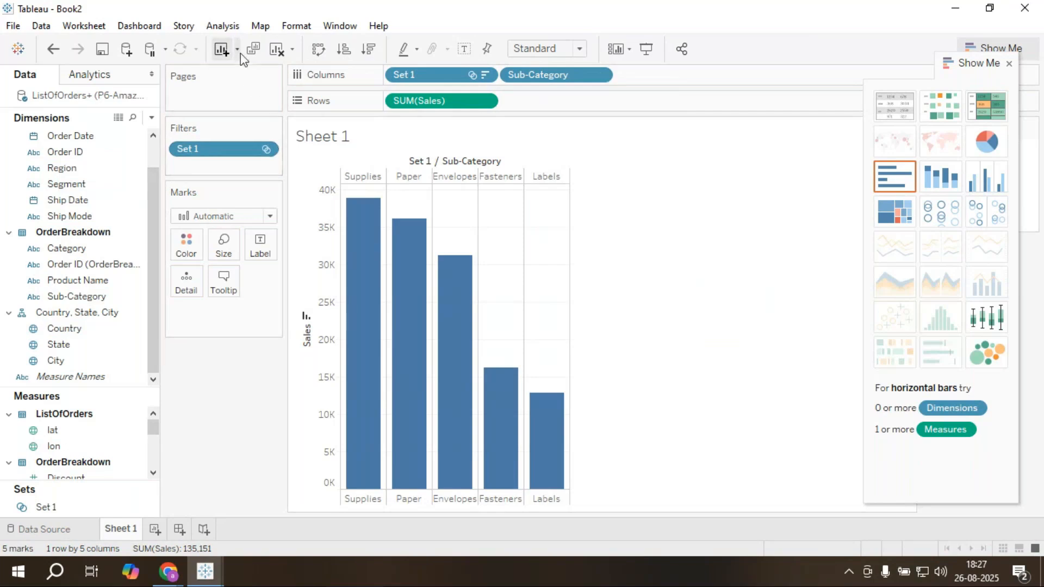
click(223, 26)
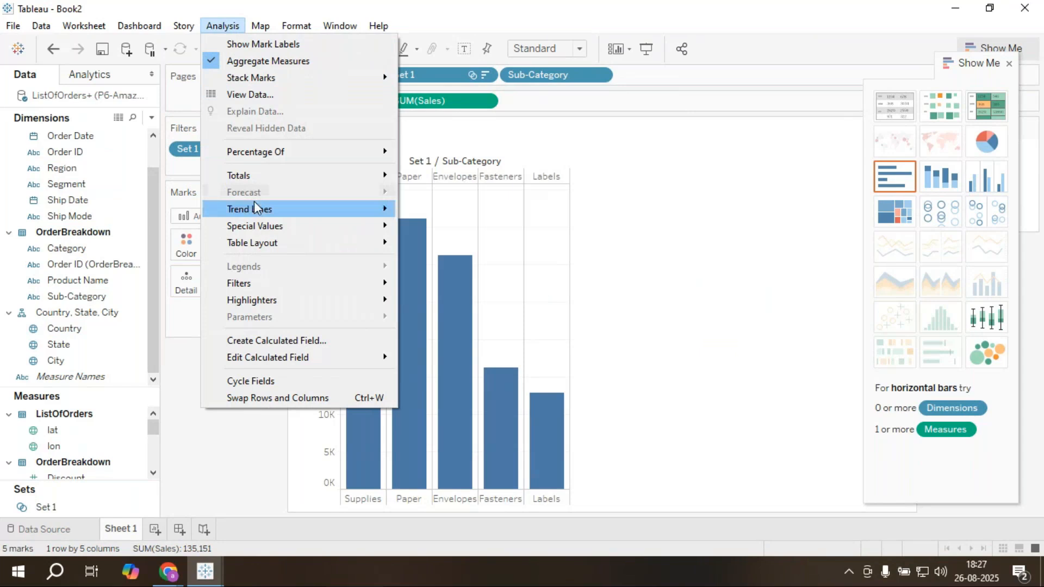
mouse_move(254, 201)
click(449, 212)
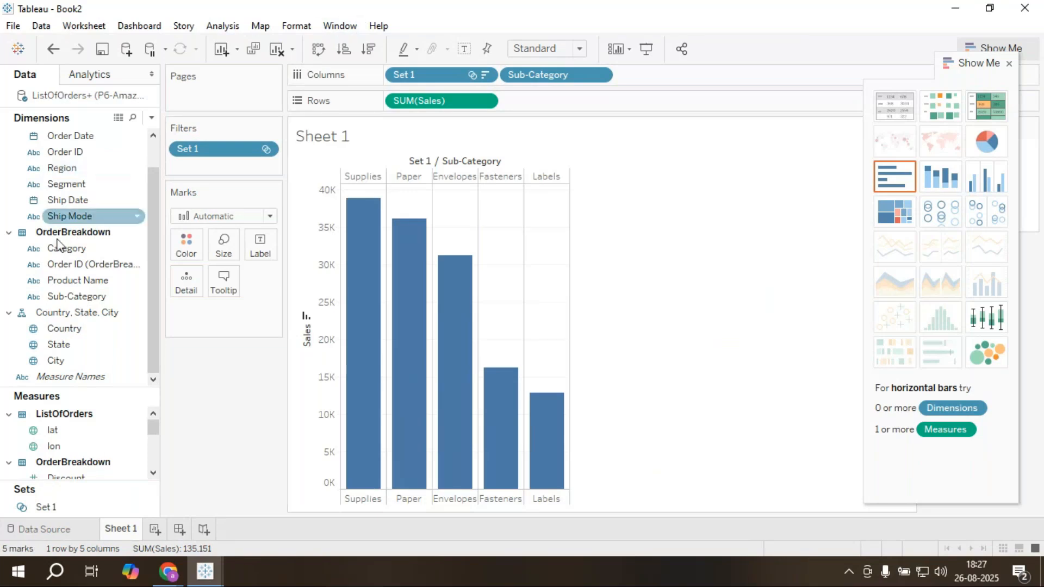
Hide the side bar with the data fields and show it again
click(344, 27)
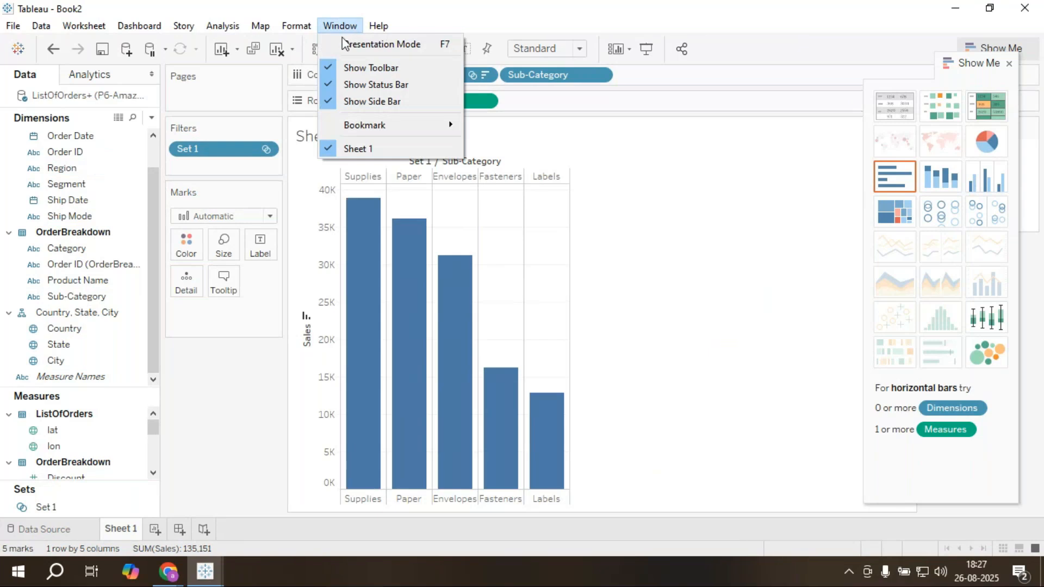
click(331, 101)
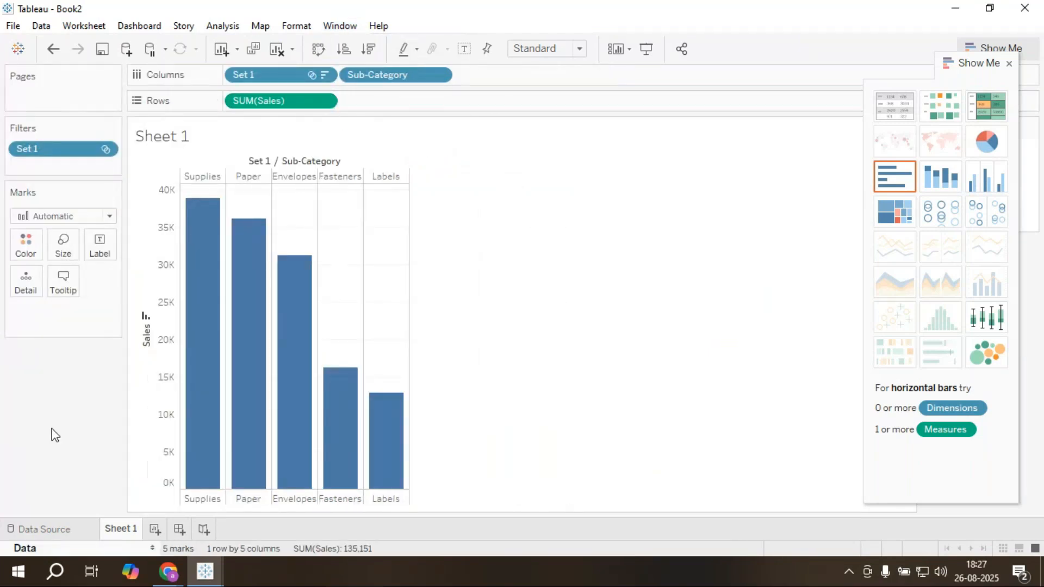
click(329, 30)
click(337, 104)
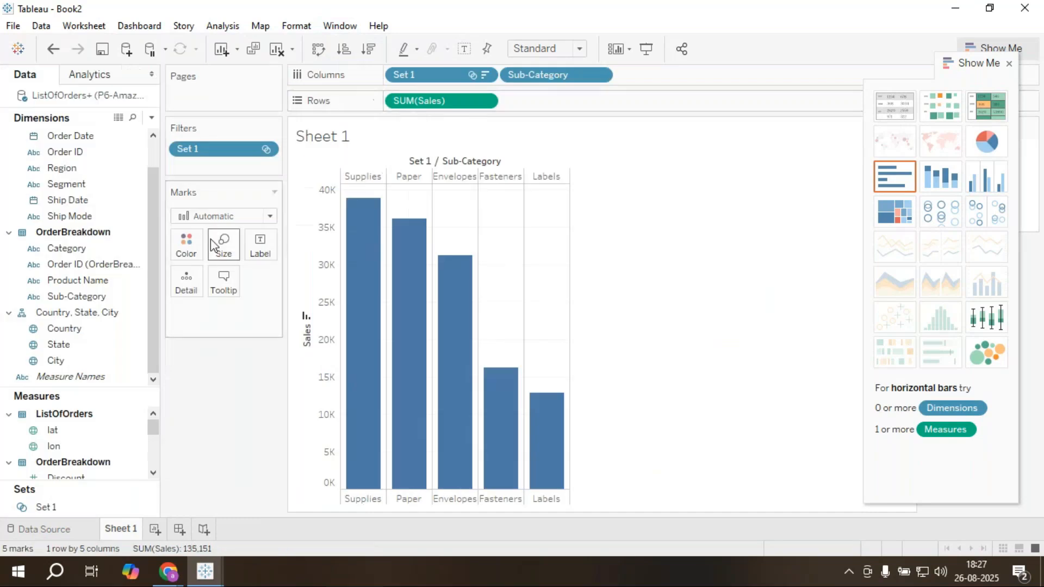
Move the Show Me pane aside, keep the descending Sales sort and swap the axes to make the bars horizontal
mouse_move(156, 431)
mouse_down()
mouse_move(154, 459)
mouse_move(158, 412)
mouse_up()
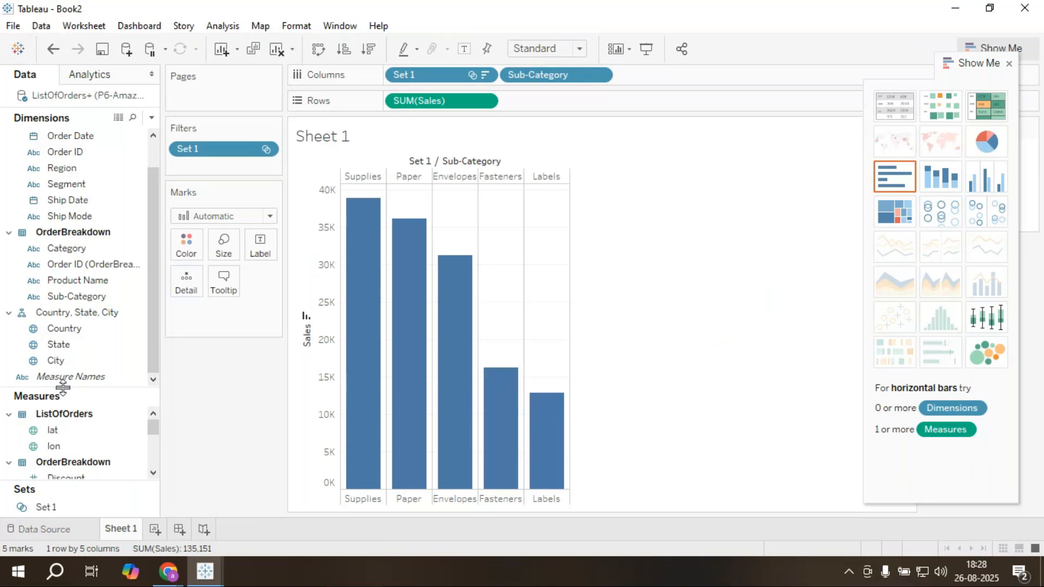
drag(988, 65, 1033, 113)
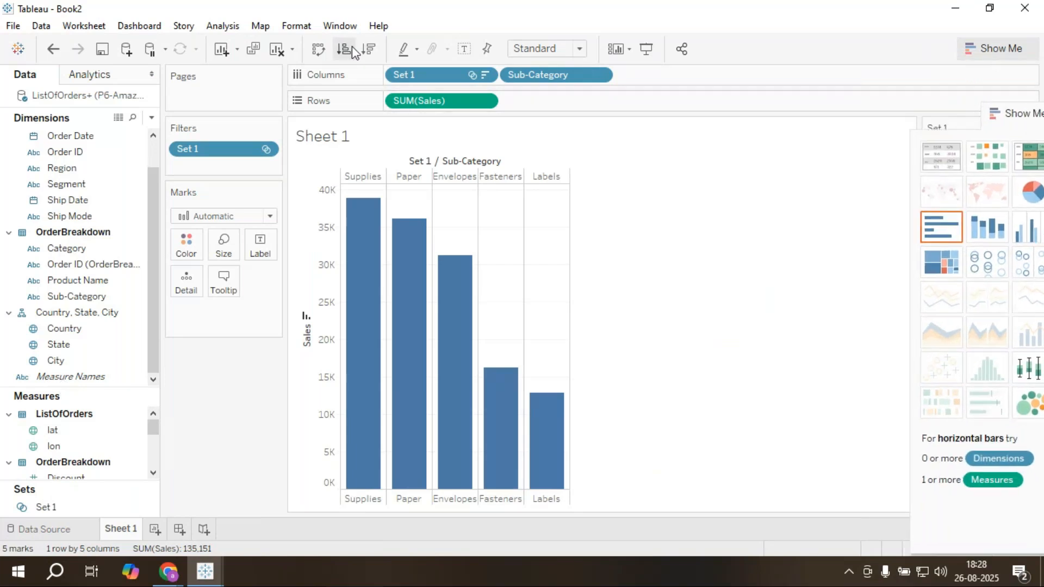
click(369, 49)
click(324, 49)
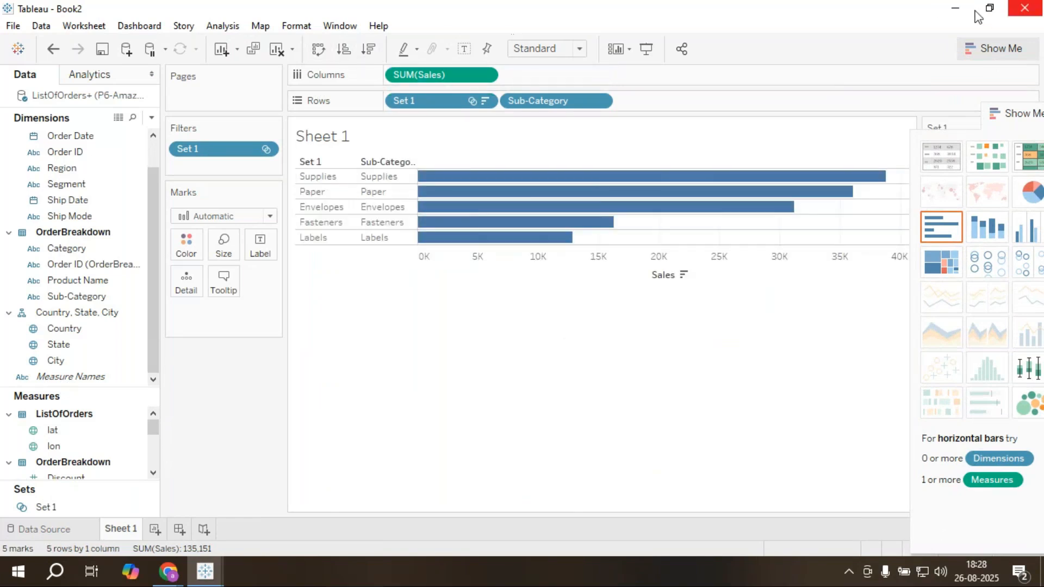
Minimize the Tableau window and refresh the desktop
click(956, 8)
right_click(590, 302)
click(602, 301)
right_click(524, 288)
click(561, 331)
right_click(513, 311)
click(563, 356)
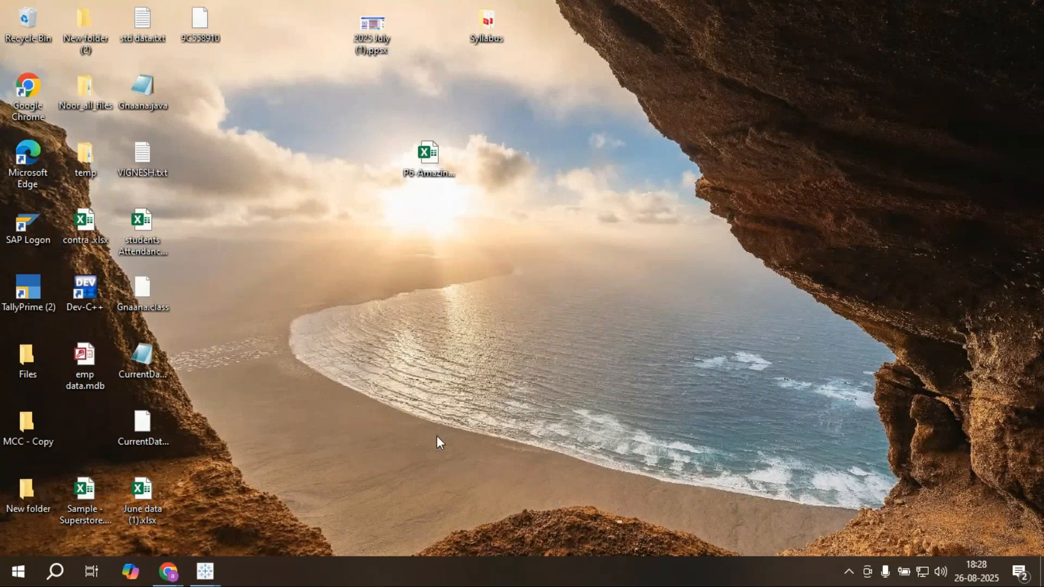
Switch to WhatsApp Web in Chrome and open the July 2025 NICT - Data Visualisation Using Tableau group chat
mouse_move(168, 571)
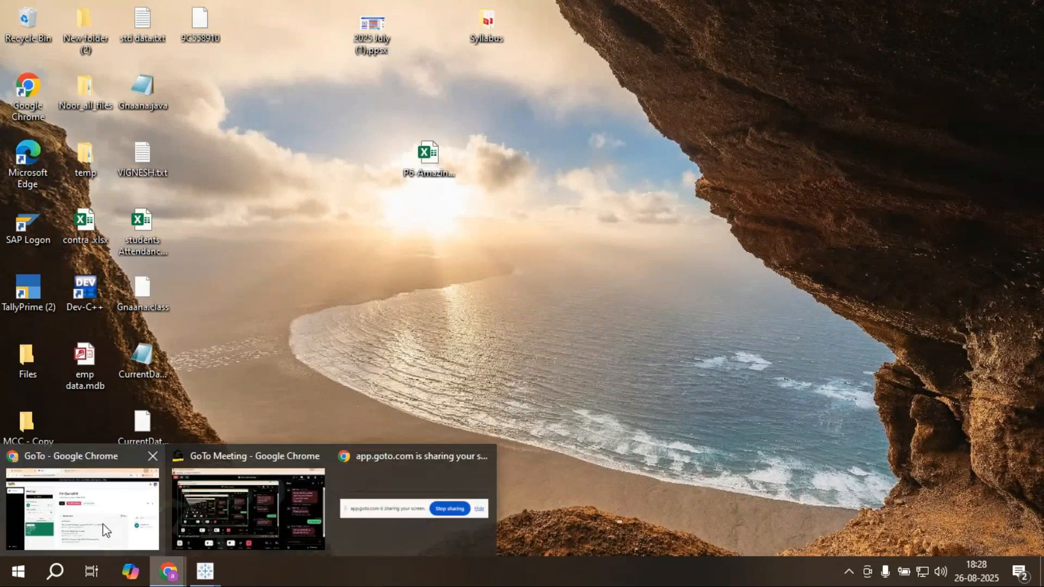
click(114, 524)
click(471, 27)
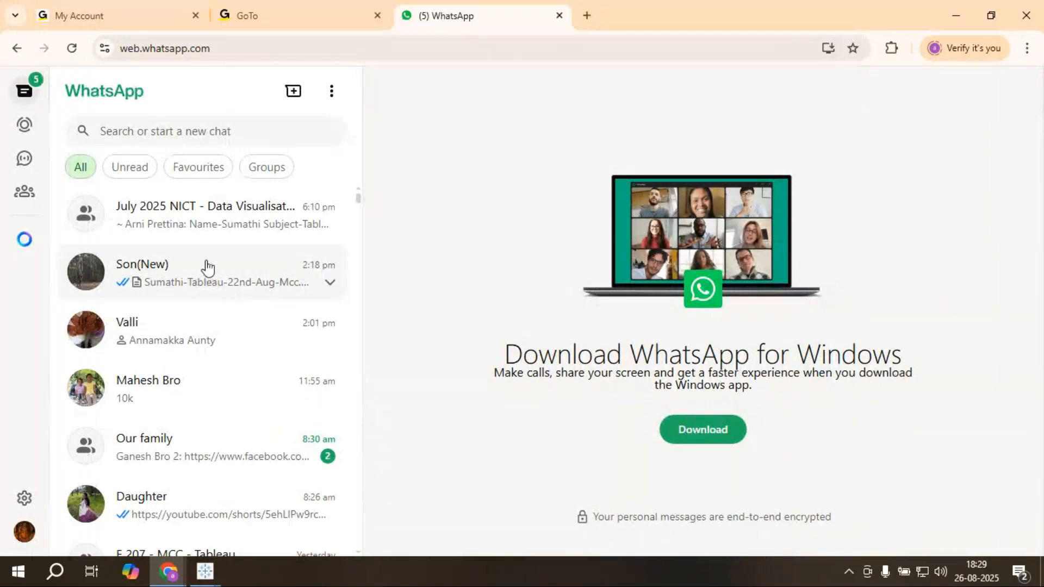
scroll(210, 457, down, 3)
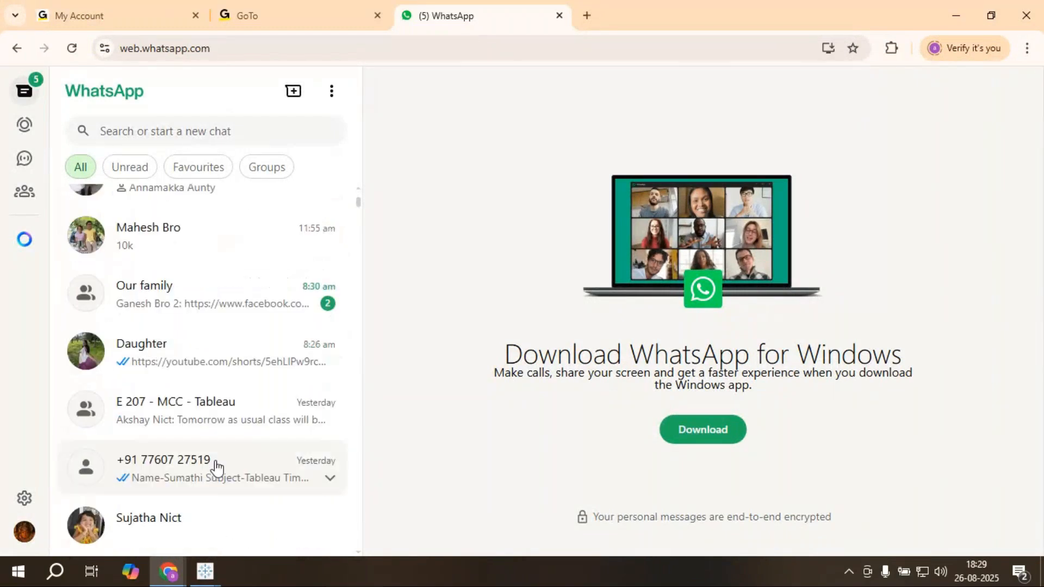
scroll(217, 474, up, 3)
scroll(221, 205, up, 1)
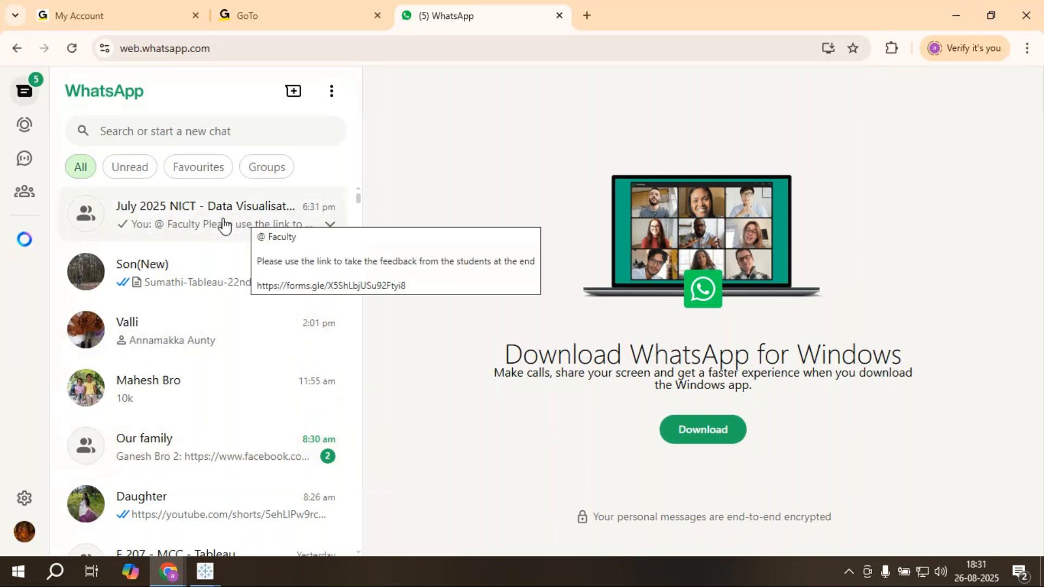
click(208, 225)
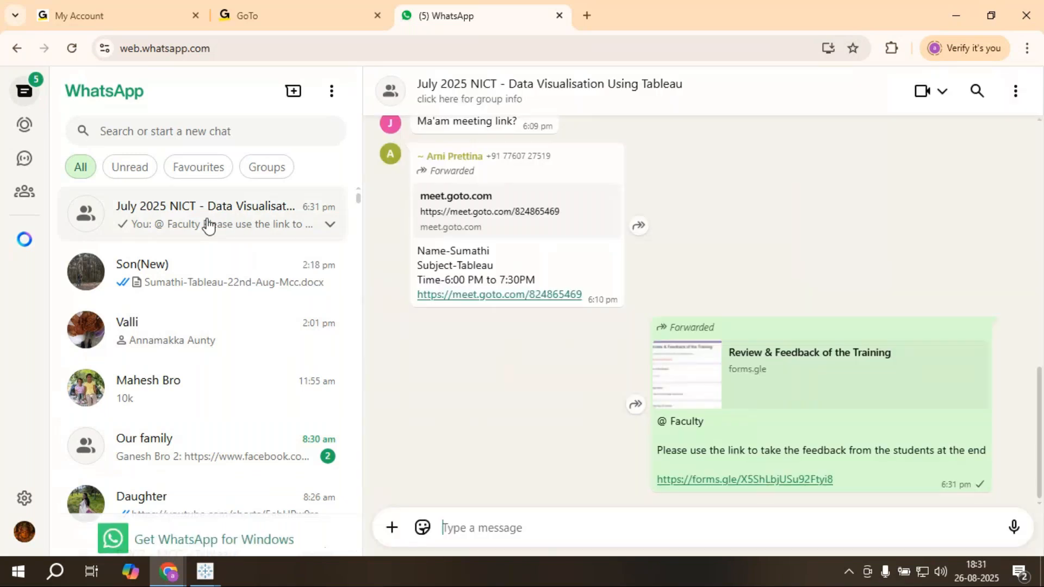